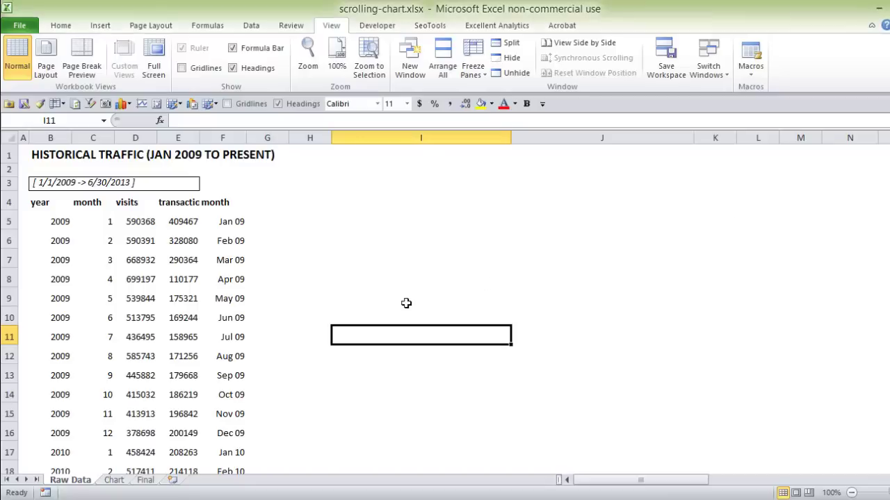
Step: On the Final sheet, page the traffic chart a year at a time to its latest months and back to January 2009
left_click(145, 480)
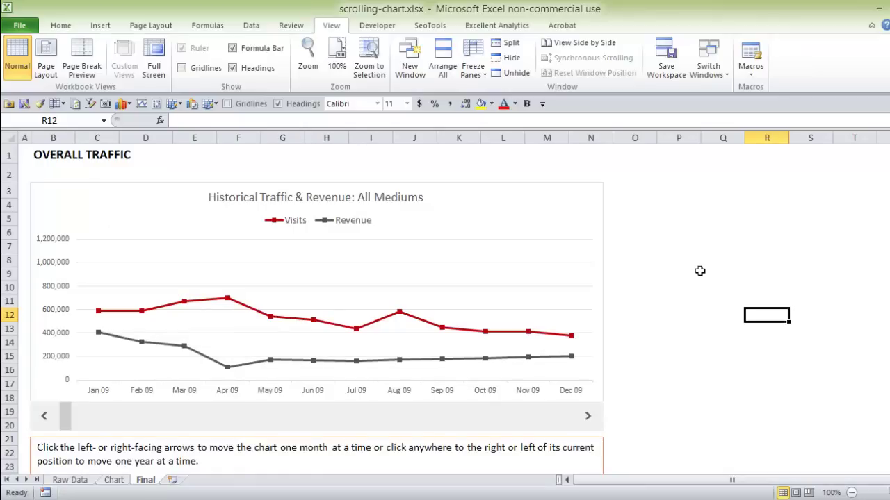
left_click(558, 422)
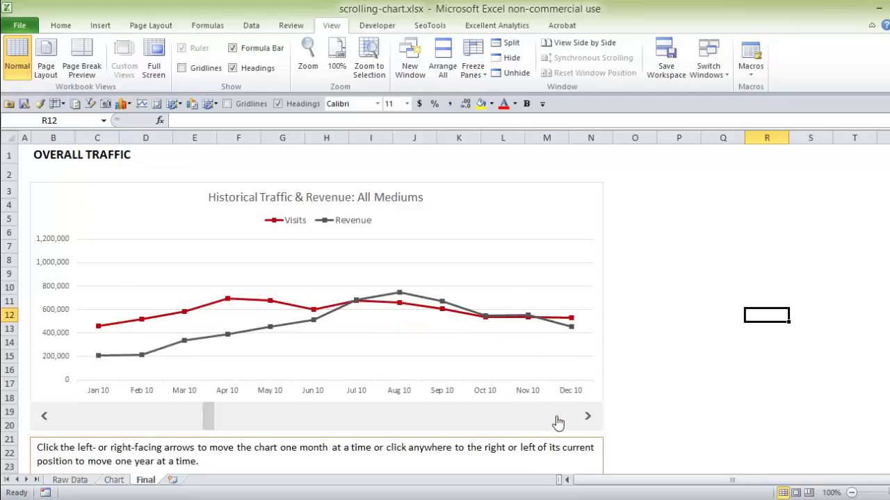
double_click(557, 421)
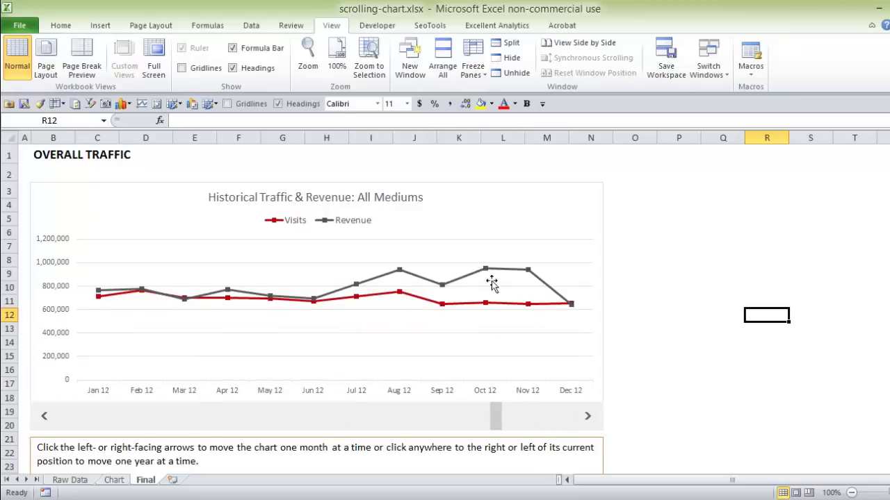
left_click(553, 421)
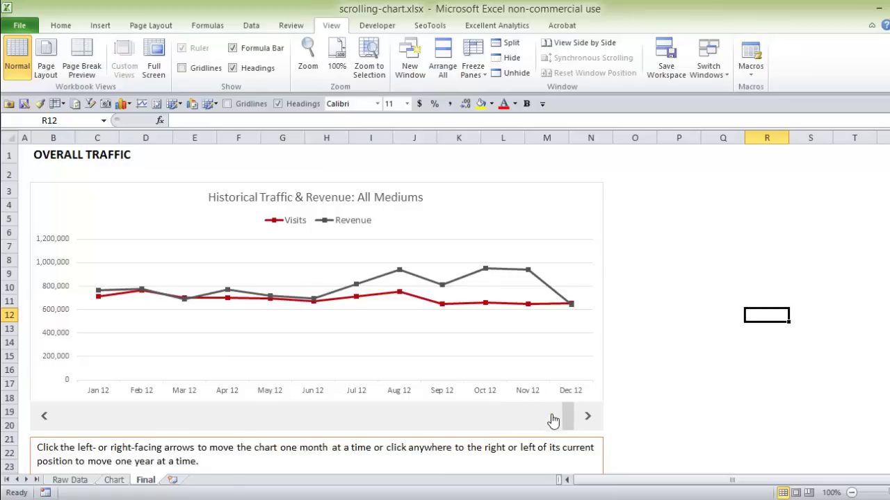
left_click(79, 424)
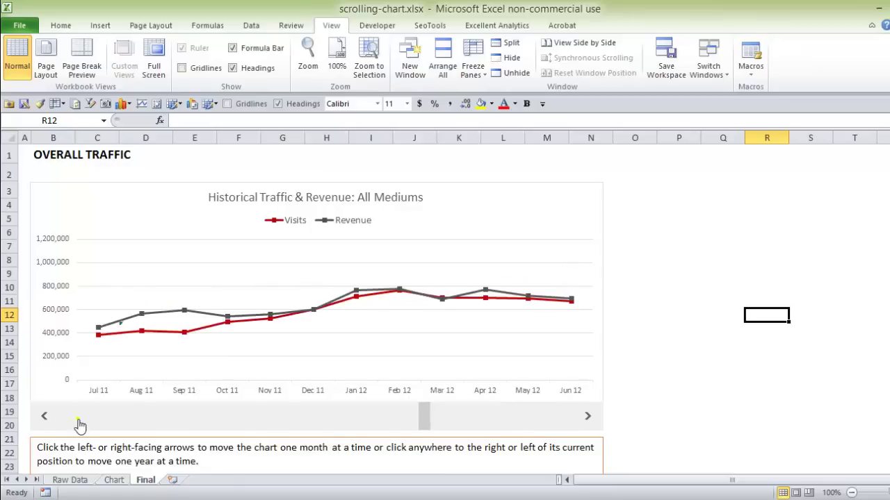
left_click(79, 424)
left_click(79, 424)
left_click(79, 424)
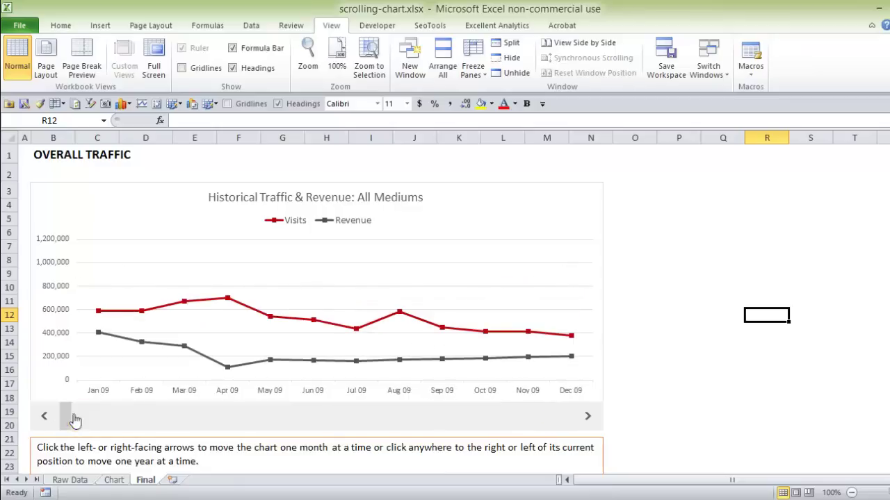
Step: Move the chart's date window forward three single months and back one month with its scroll bar
left_click(588, 420)
left_click(588, 420)
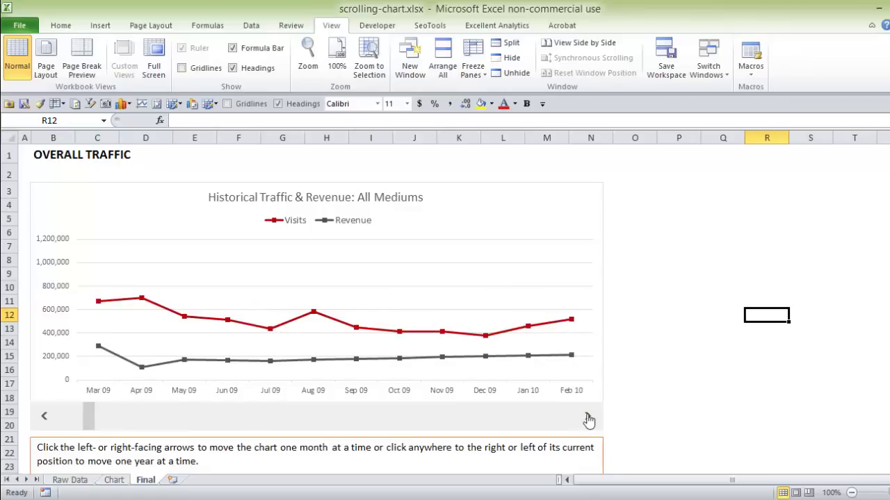
left_click(588, 420)
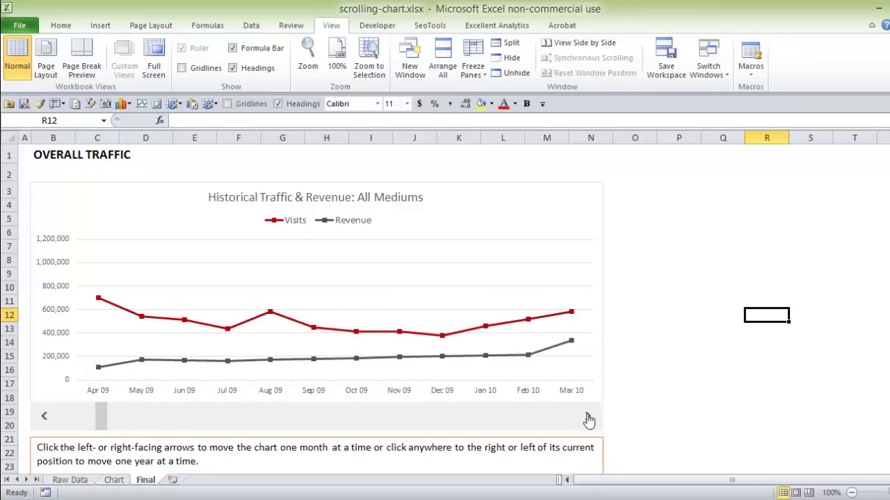
left_click(44, 418)
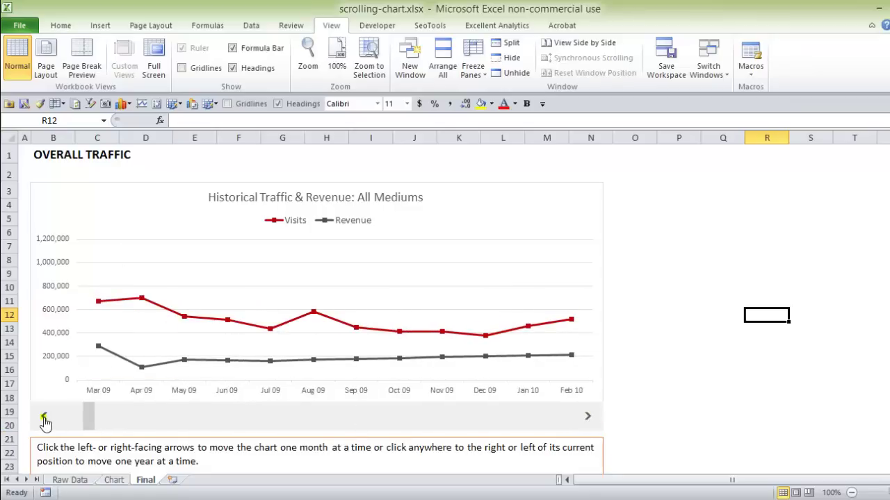
Step: Page the chart forward a year at a time to the window ending in June 2013
left_click(539, 416)
left_click(539, 417)
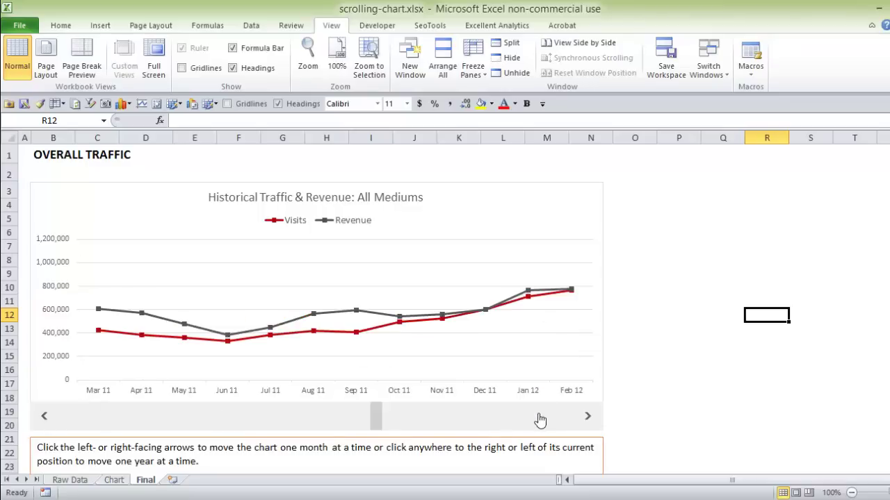
left_click(539, 418)
left_click(538, 418)
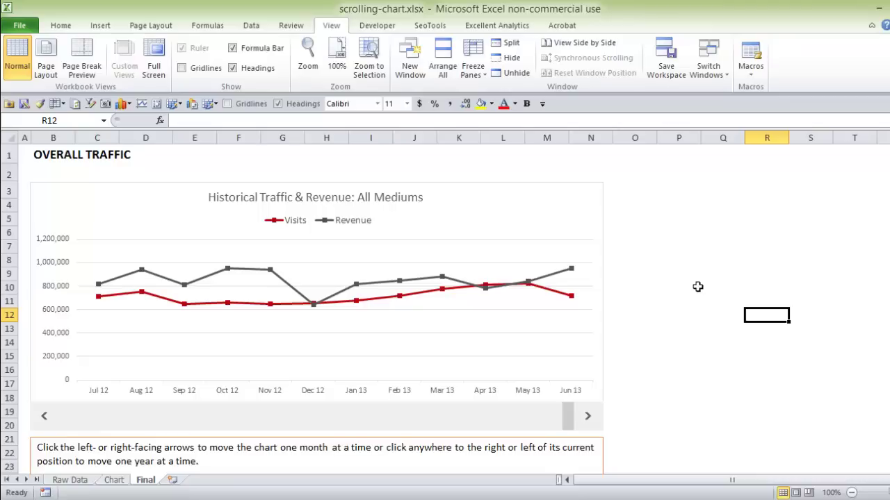
Step: Compare the Raw Data columns, including the transaction revenue header, with the Month, Visits and Revenue table on the Chart sheet
left_click(73, 481)
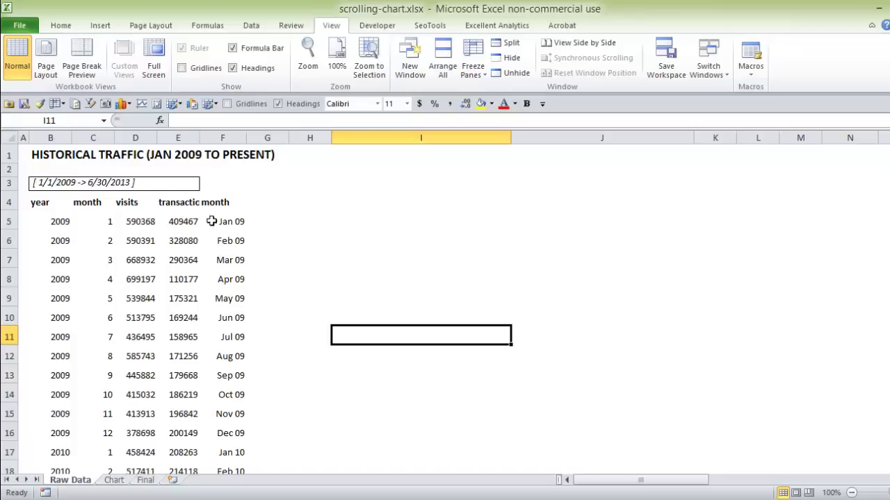
left_click(114, 481)
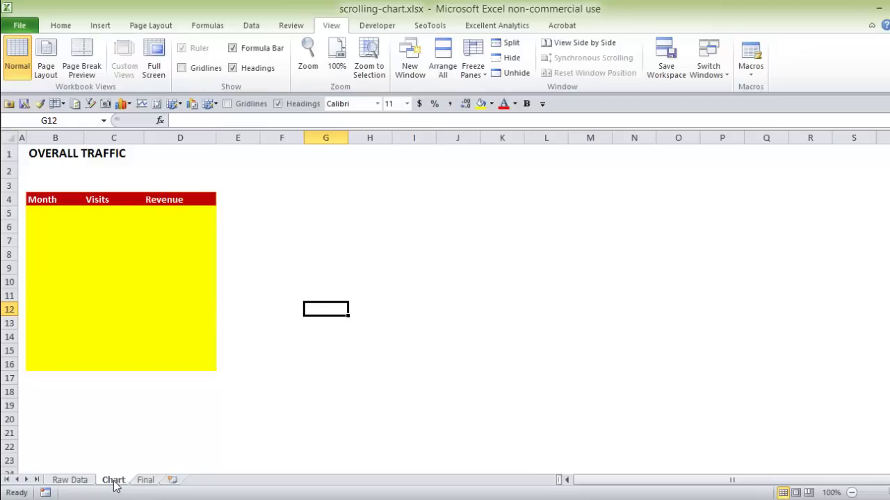
left_click(76, 480)
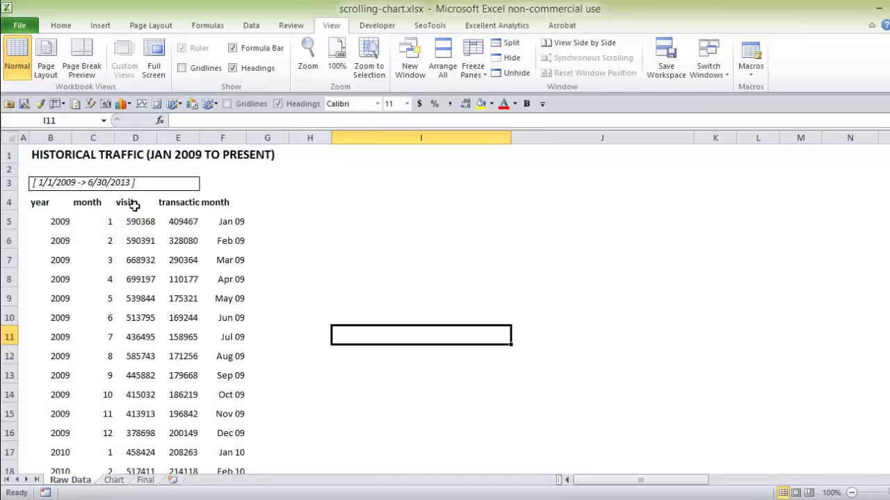
left_click(191, 202)
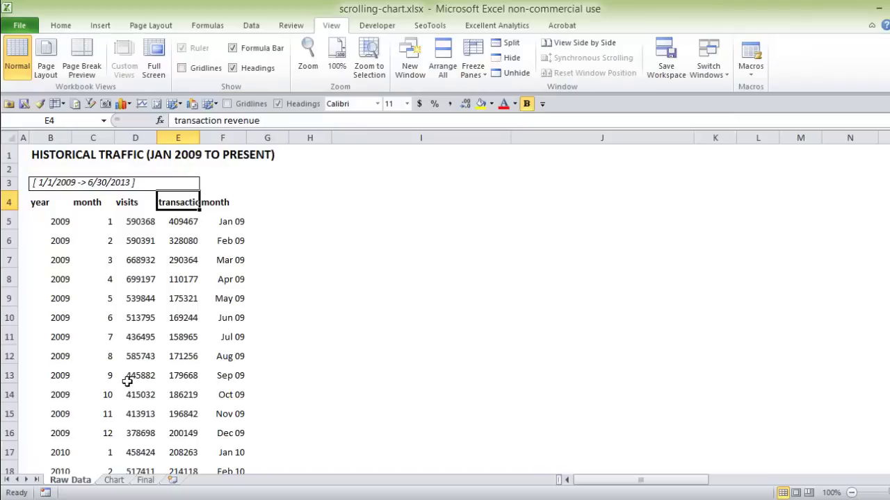
Step: Examine the twelve Month cells B5:B16 on the Chart sheet and how far down the Raw Data records extend
left_click(114, 481)
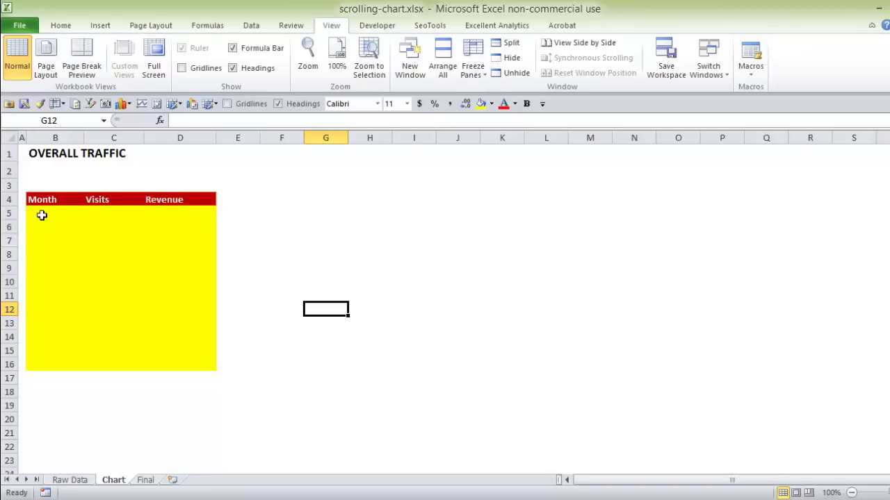
left_click_drag(42, 215, 55, 362)
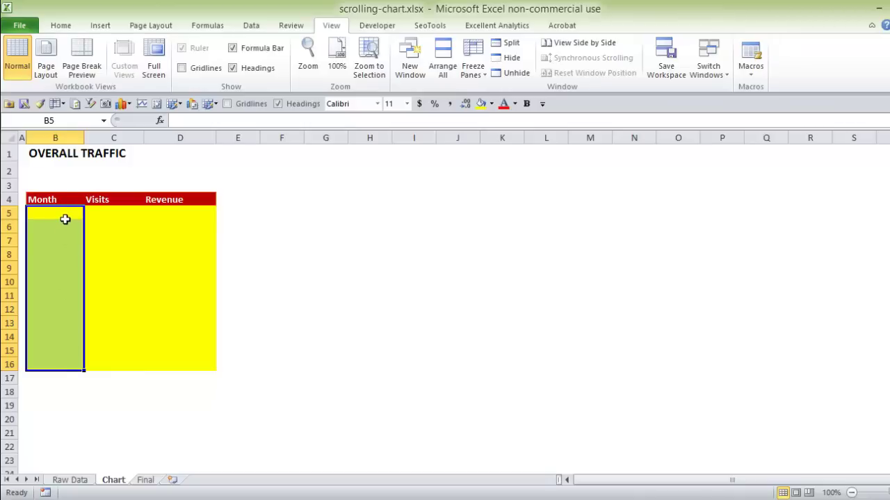
left_click(69, 480)
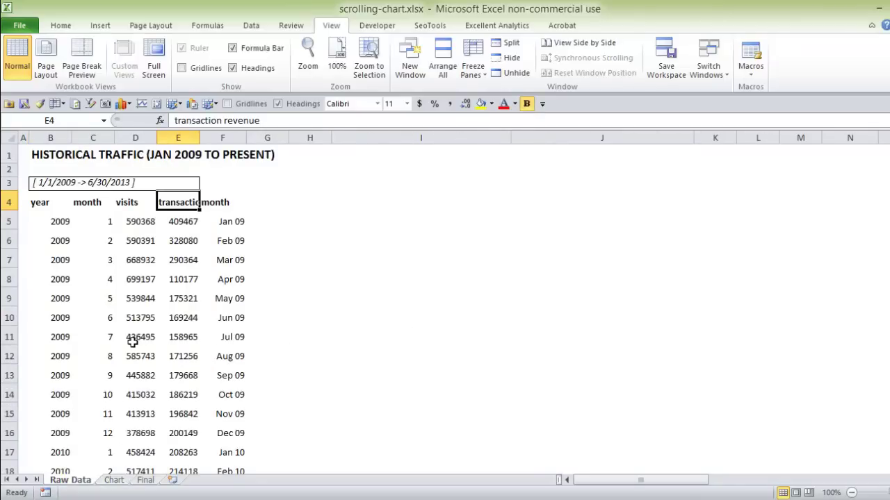
key("ctrl+Down")
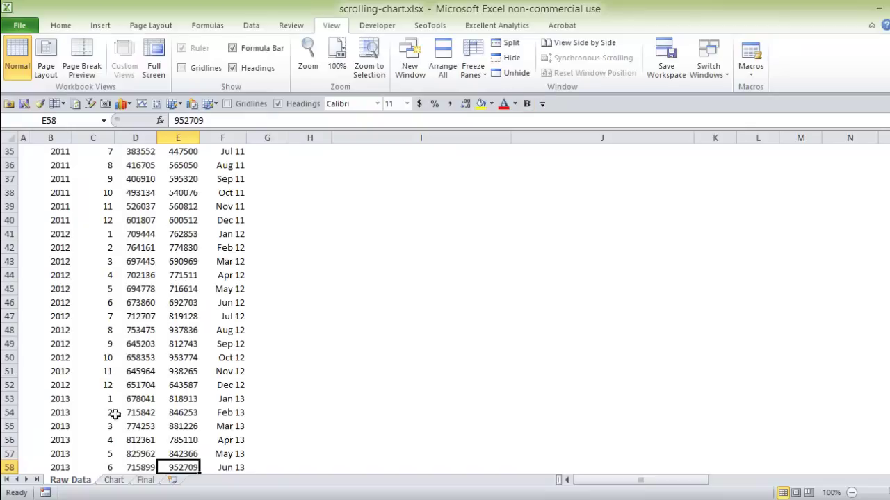
key("ctrl+Up")
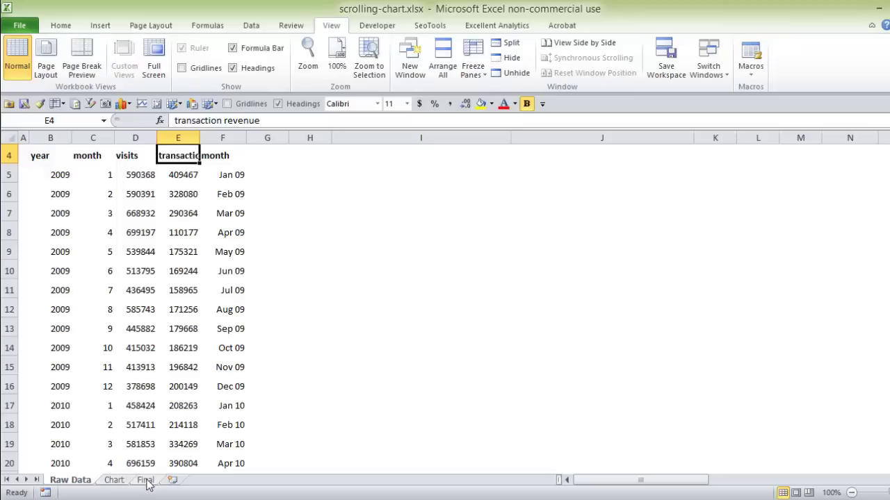
Step: On the Chart sheet, insert a blank row at row 2 above the Month, Visits and Revenue table
left_click(114, 480)
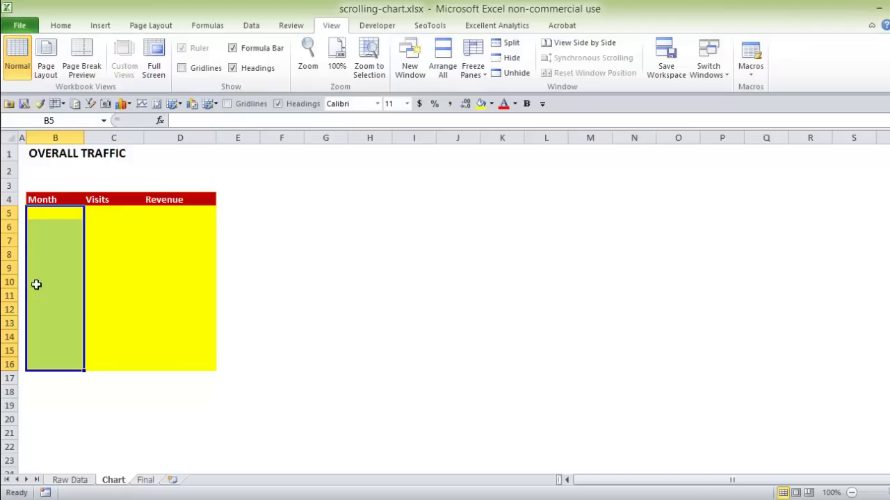
left_click(48, 211)
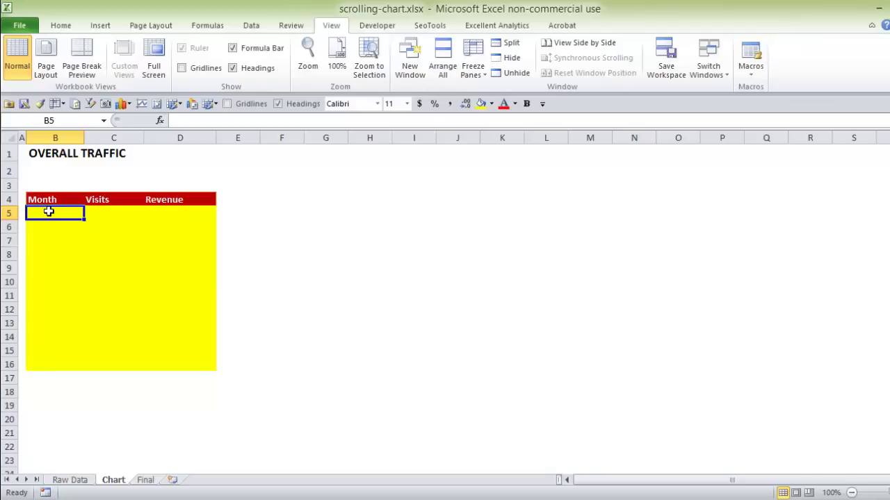
left_click(44, 172)
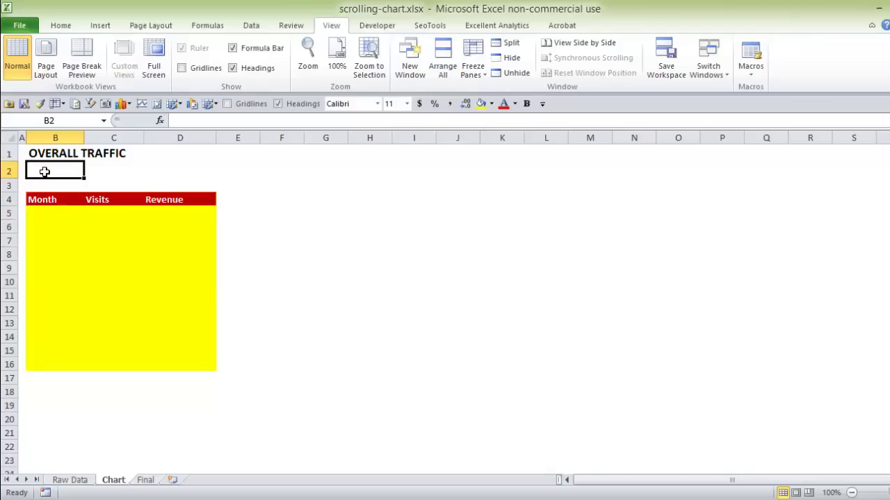
left_click(9, 171)
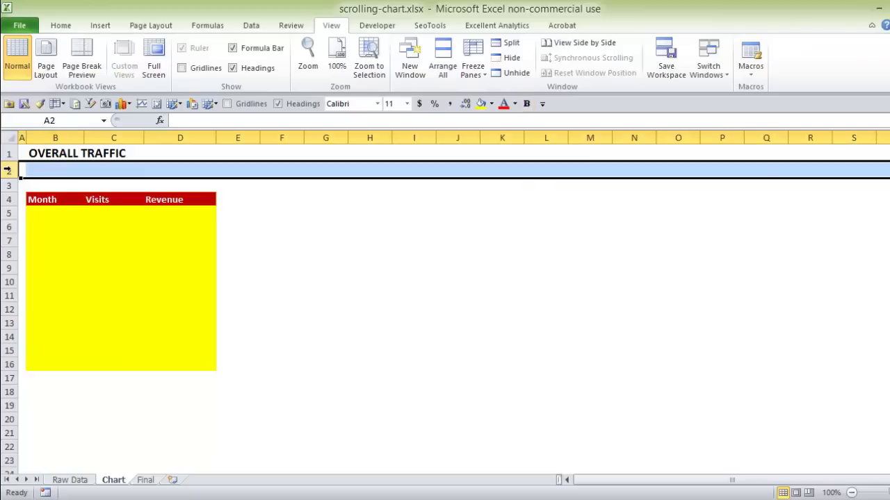
right_click(11, 172)
left_click(45, 258)
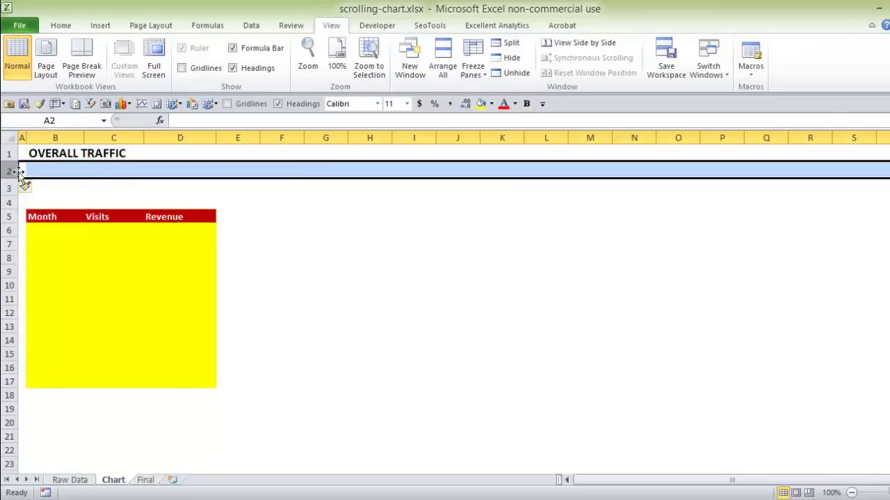
Step: Enter 1 in cell B3 of the Chart sheet and format it as non-bold text at size 10
left_click(39, 184)
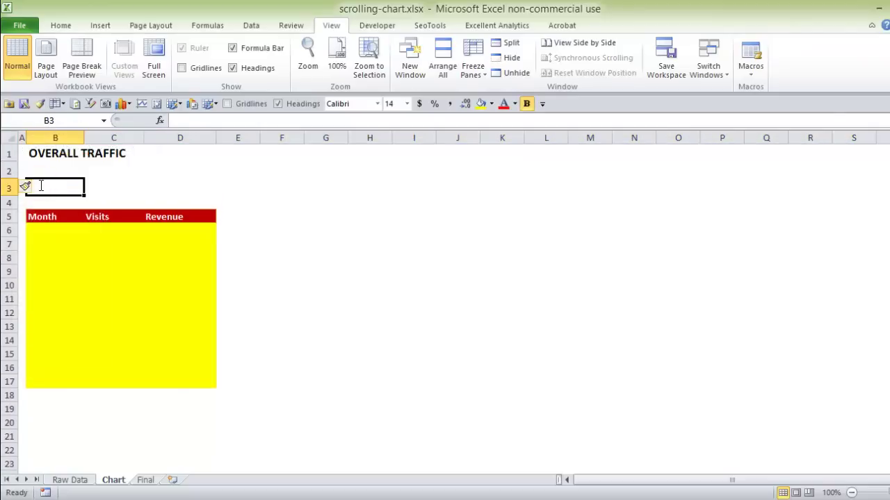
type("1")
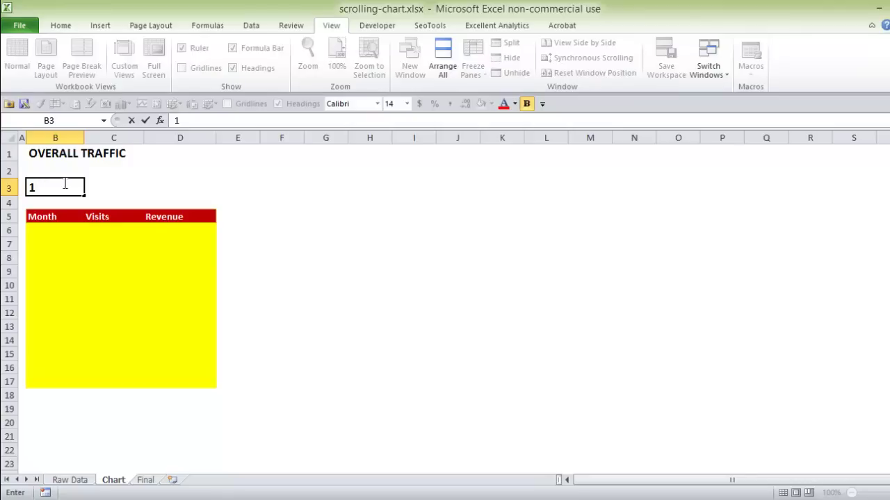
left_click(114, 184)
left_click(44, 183)
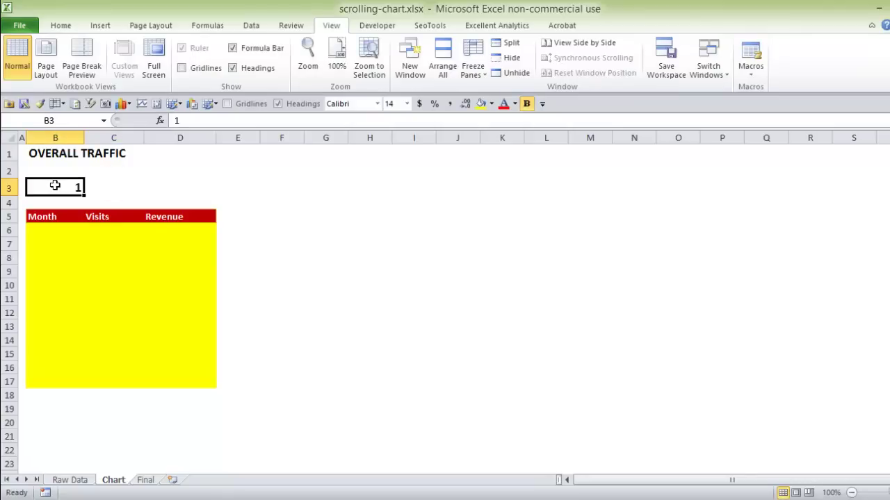
key("ctrl+b")
left_click(408, 104)
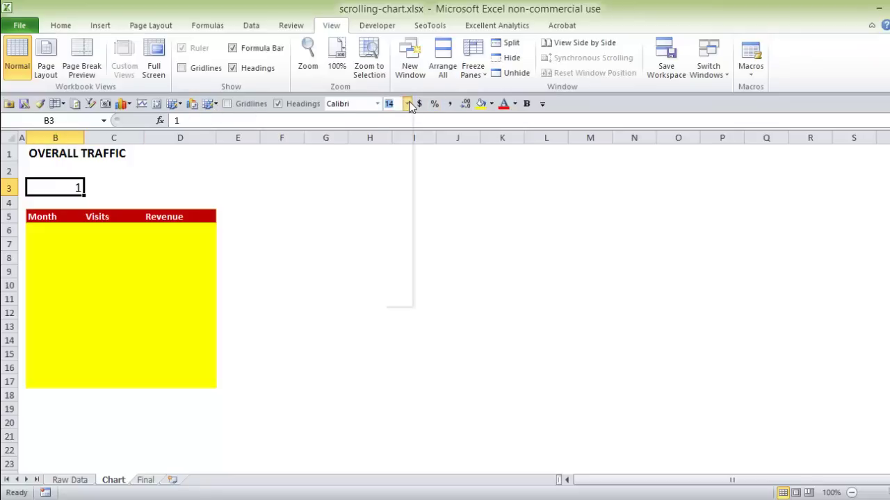
left_click(393, 143)
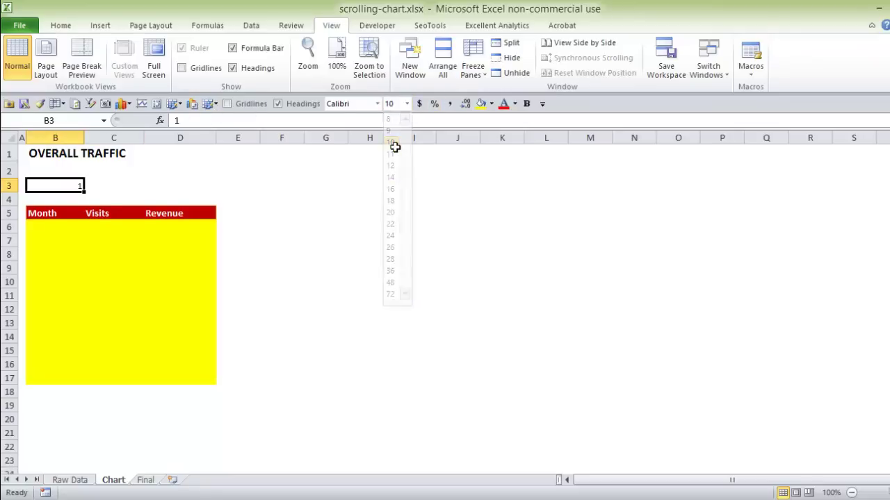
Step: In cell B6 of the Chart sheet, start an INDEX formula with 'Raw Data'!F5:$F$58 as its array, anchoring only the range's end cell
left_click(54, 226)
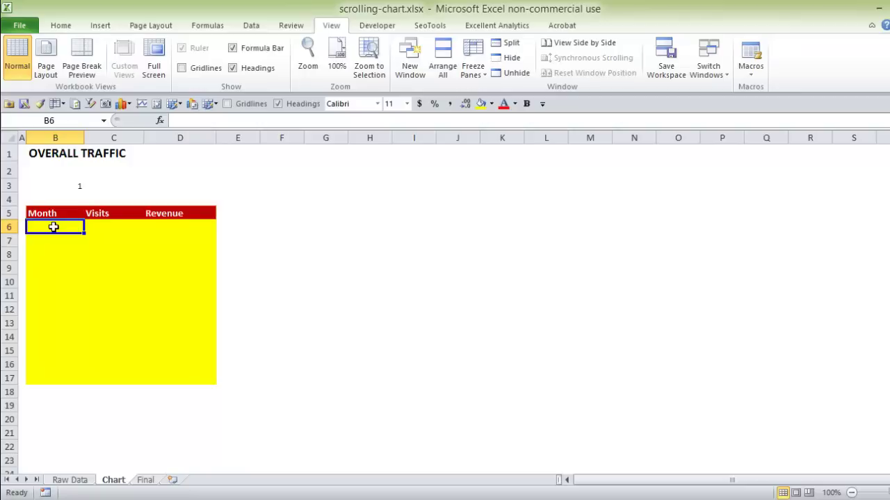
type("=")
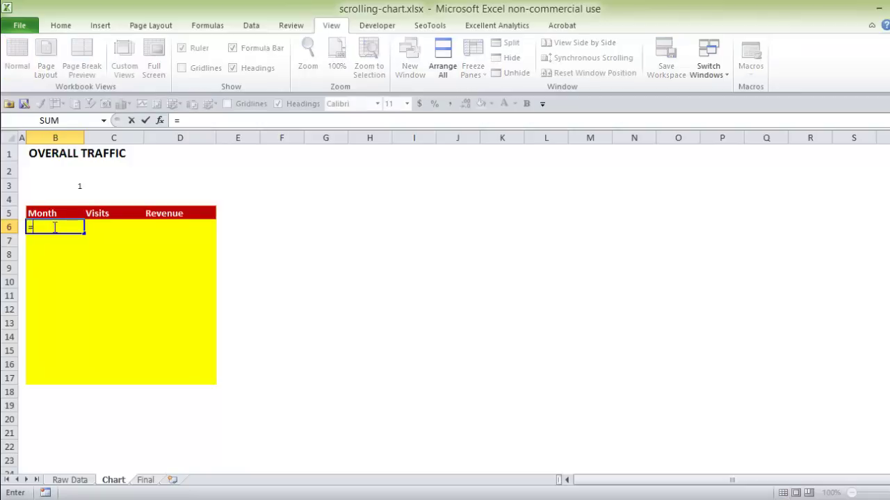
type("ind")
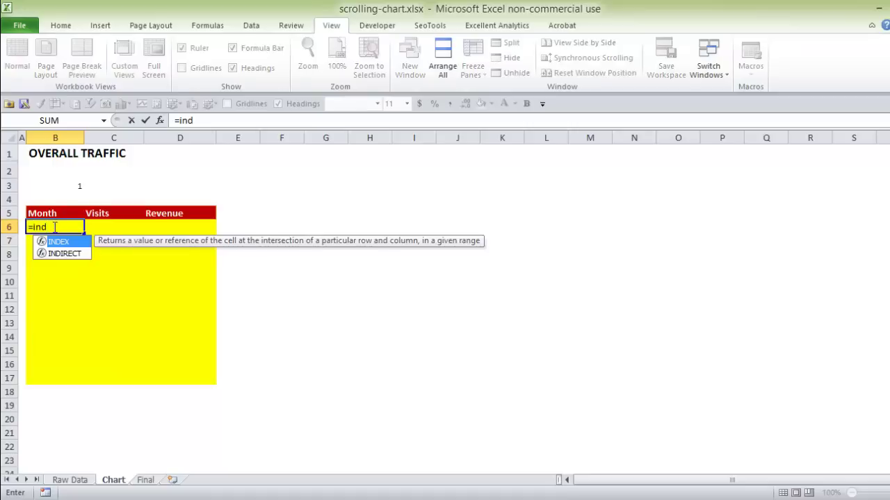
key("Tab")
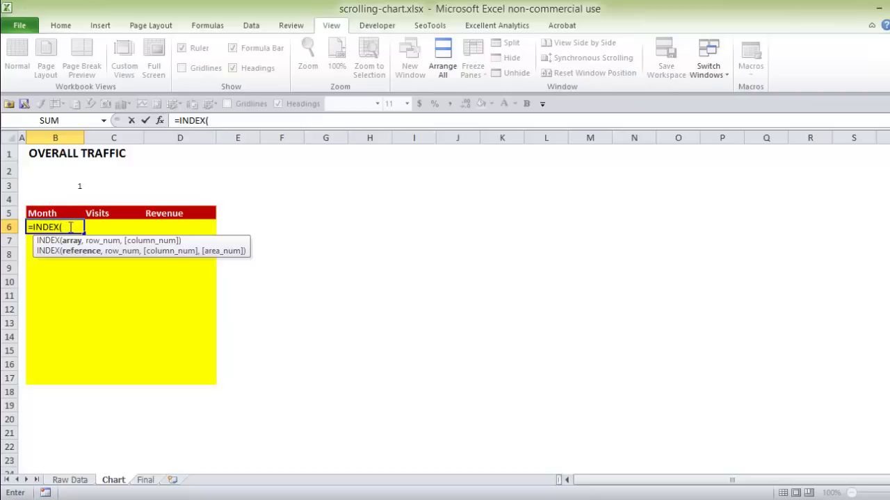
left_click(73, 479)
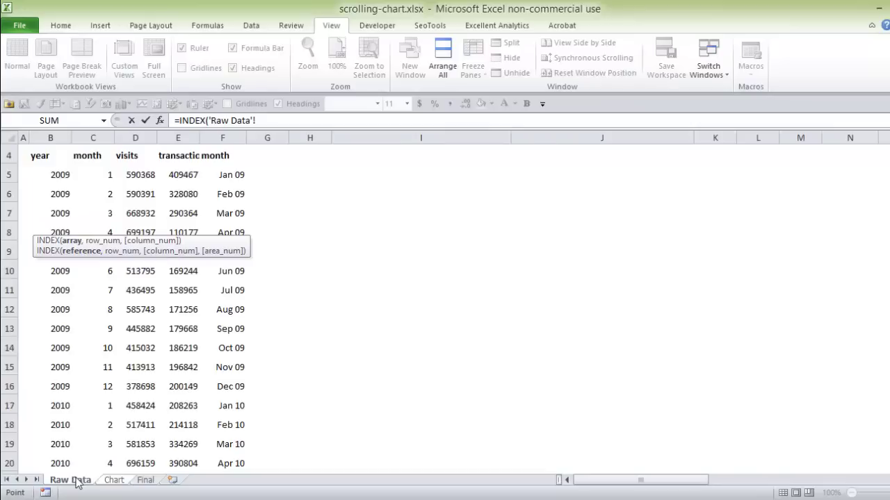
left_click(230, 173)
key("ctrl+shift+Down")
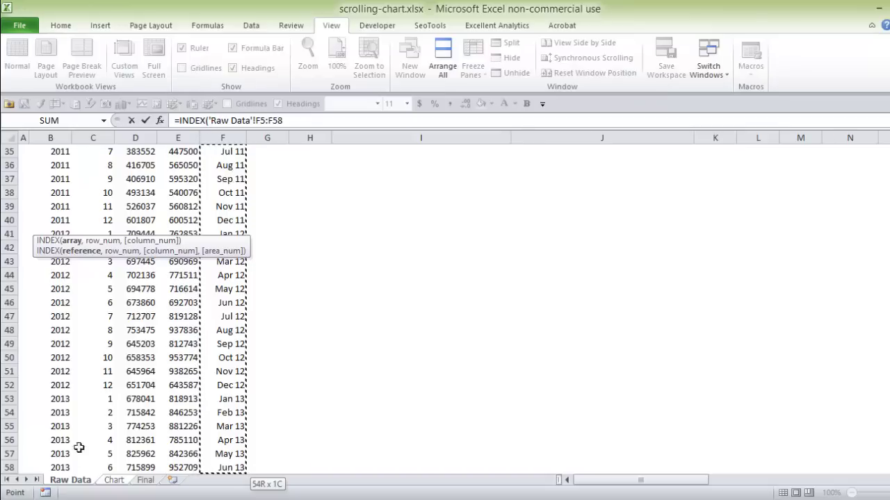
left_click(276, 121)
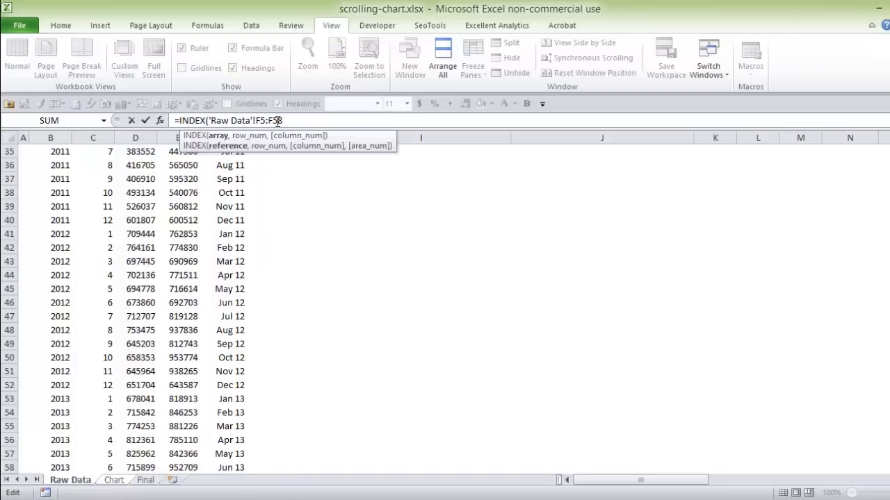
key("F4")
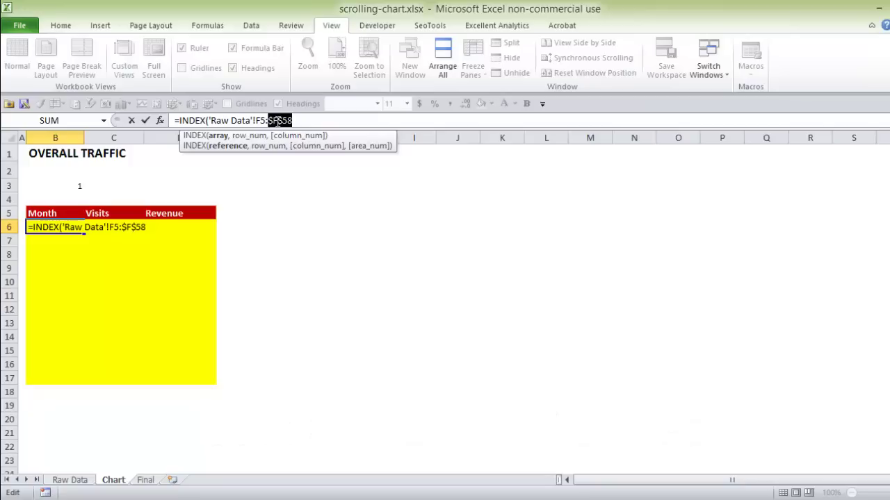
left_click(302, 122)
type(",")
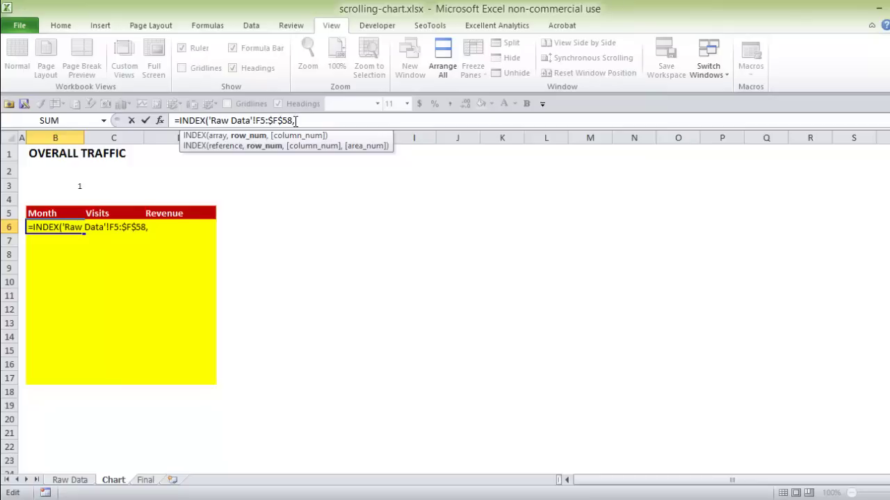
Step: Complete the B6 formula with the absolute reference Chart!$B$3 as the row number and enter it
left_click(72, 481)
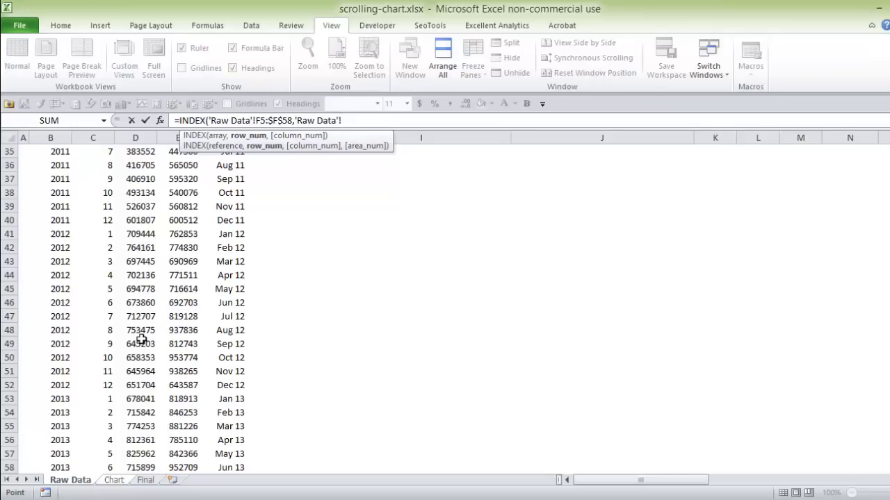
left_click(113, 480)
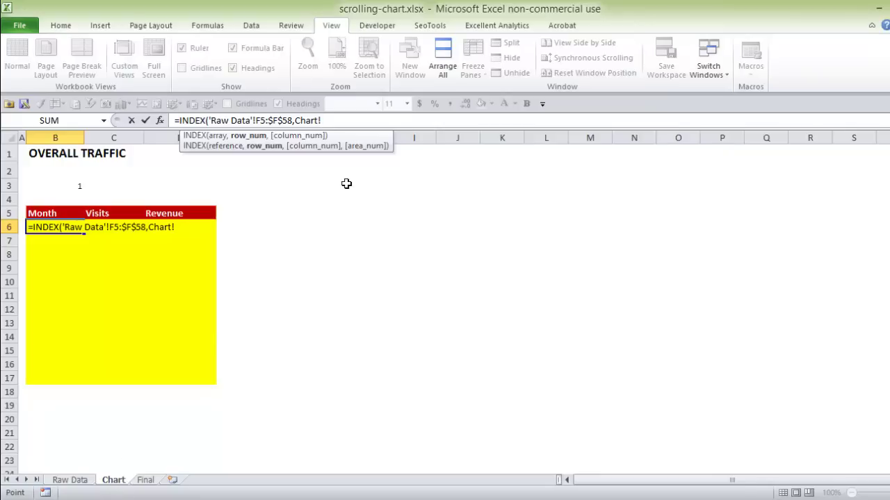
key("BackSpace")
key("BackSpace")
key("BackSpace")
key("BackSpace")
key("BackSpace")
key("BackSpace")
left_click(74, 186)
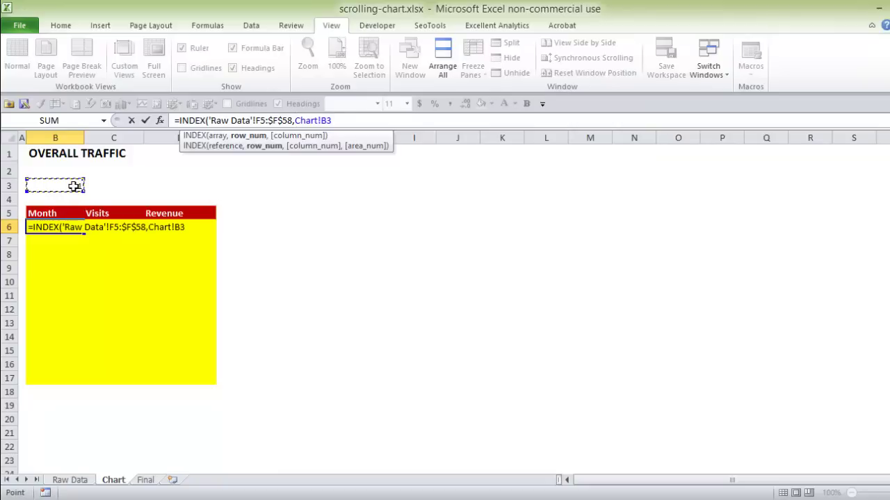
key("F4")
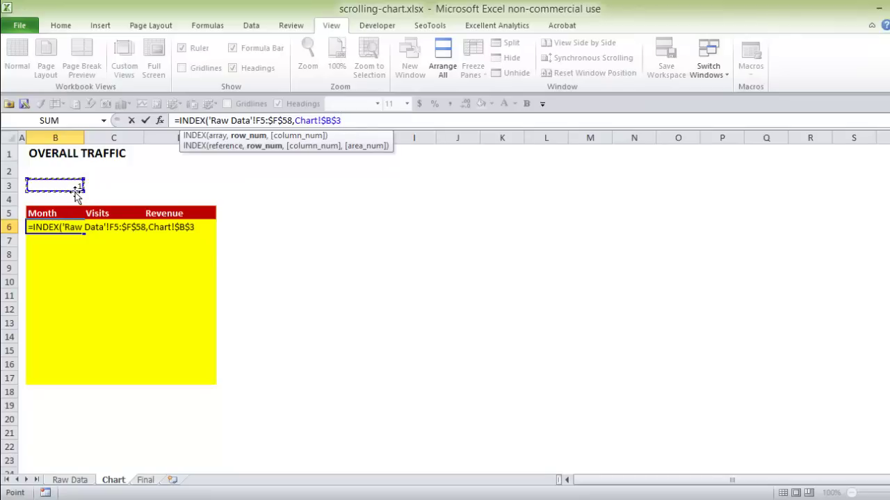
type(")")
key("Return")
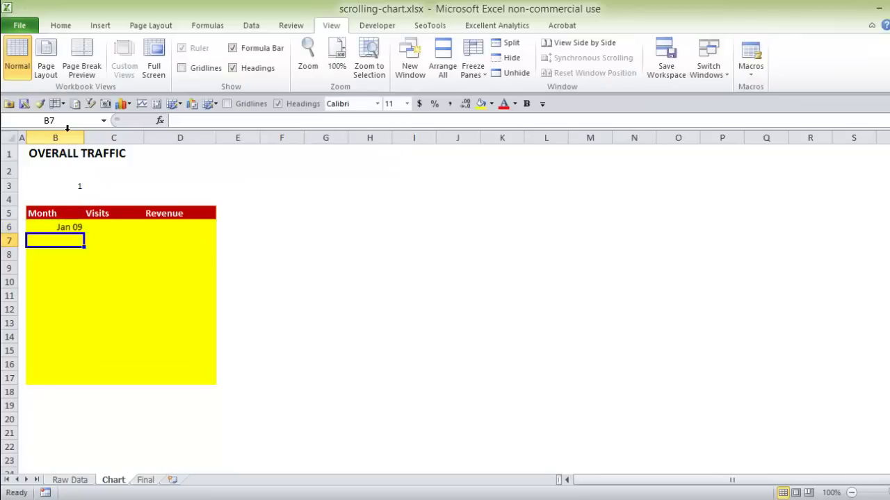
Step: Test the Month formula in B6 by setting B3 to 20, and restore B3 to 1
left_click(63, 225)
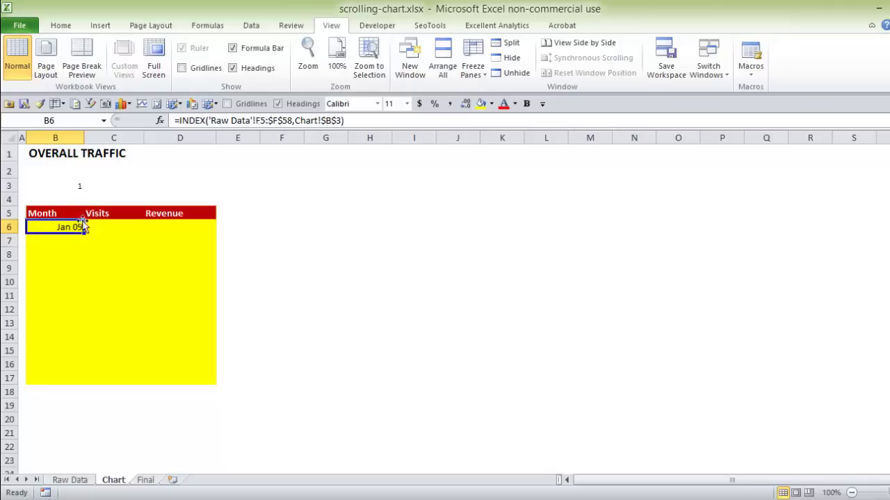
left_click(74, 187)
type("20")
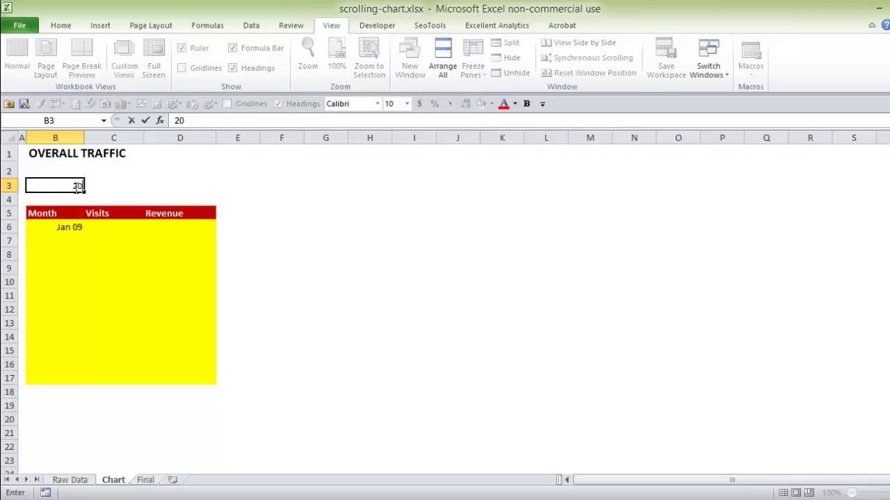
key("Return")
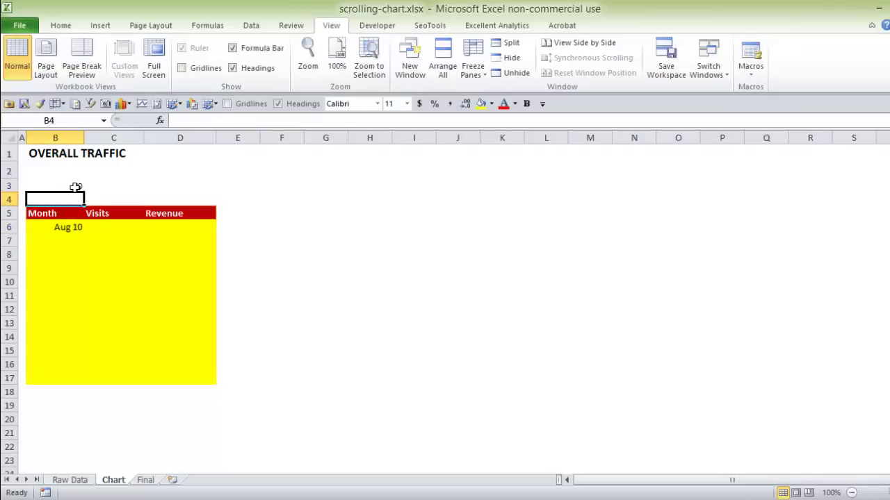
left_click(63, 227)
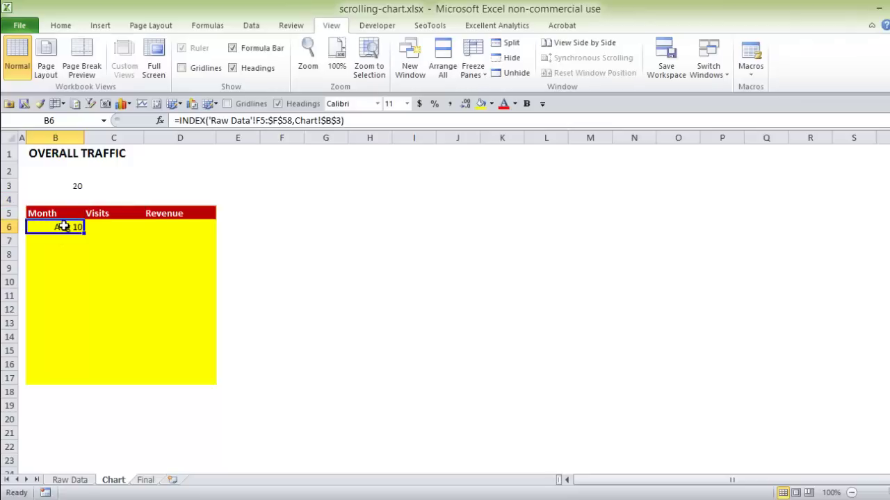
left_click(69, 186)
type("1")
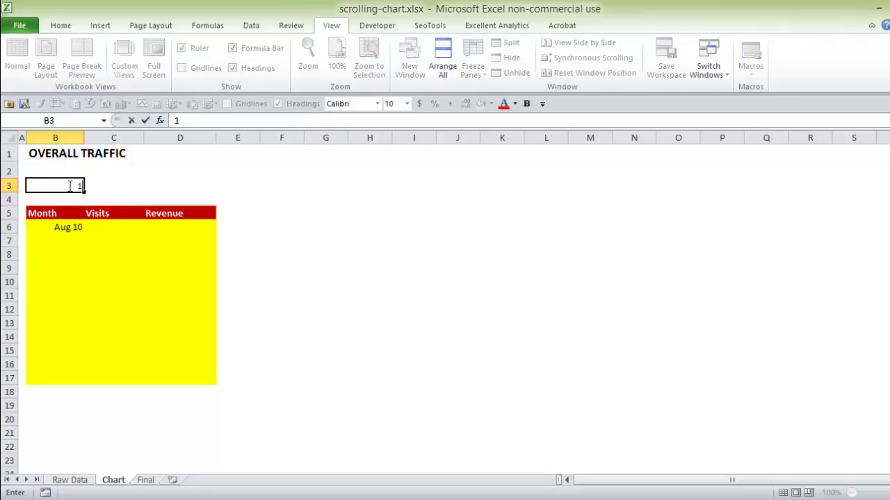
key("Return")
Step: Fill the Month formula from B6 down through B17
left_click(82, 228)
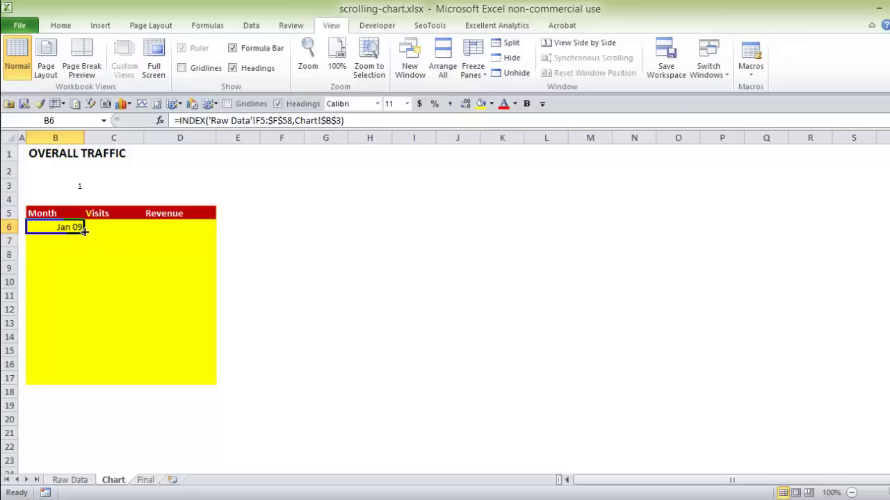
left_click_drag(84, 233, 78, 380)
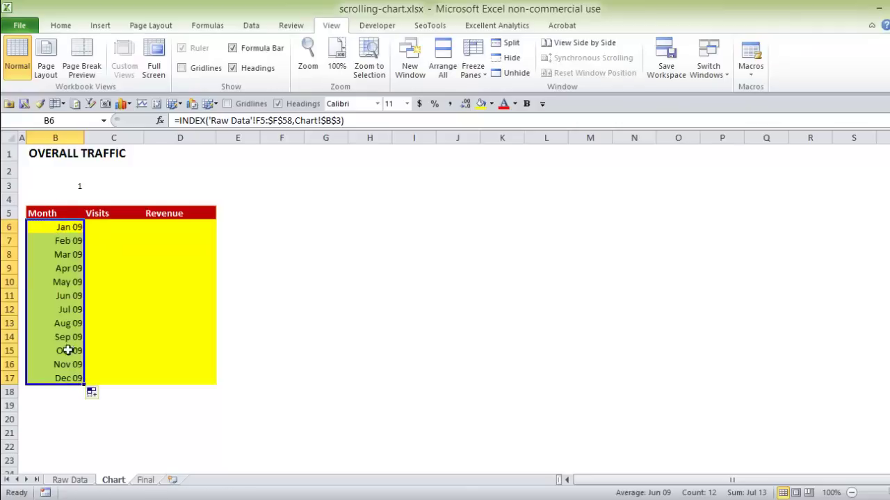
Step: In Visits cell C6, start an INDEX formula with the Raw Data visits range D5:D58 as its array
left_click(100, 227)
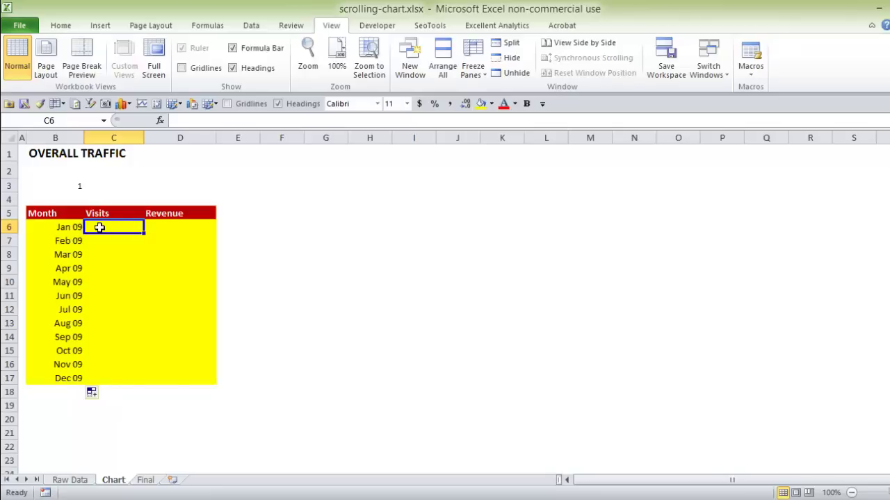
type("=ind")
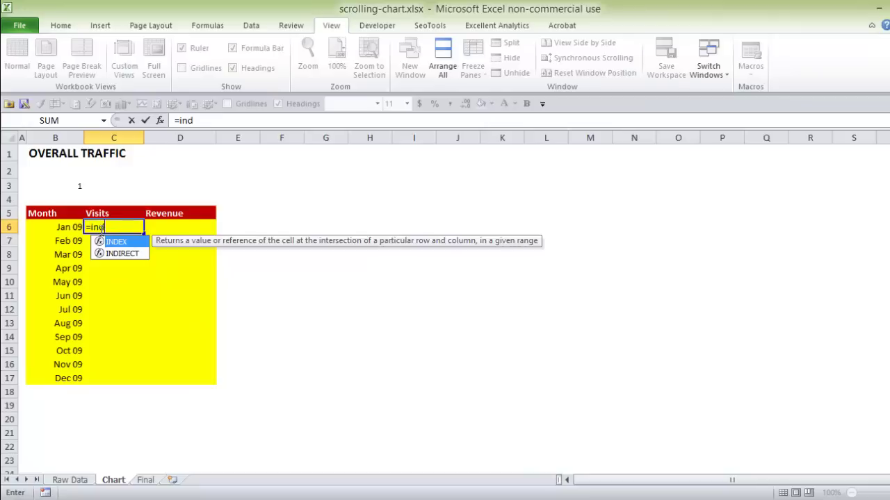
key("Tab")
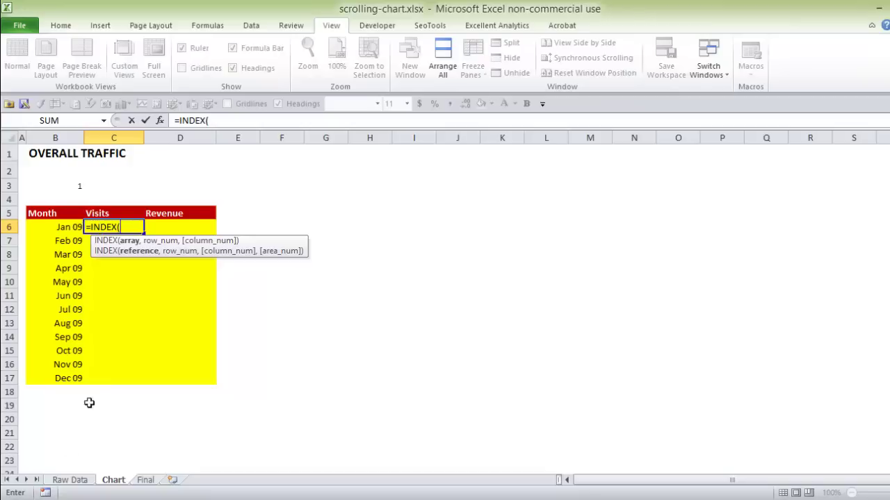
left_click(67, 481)
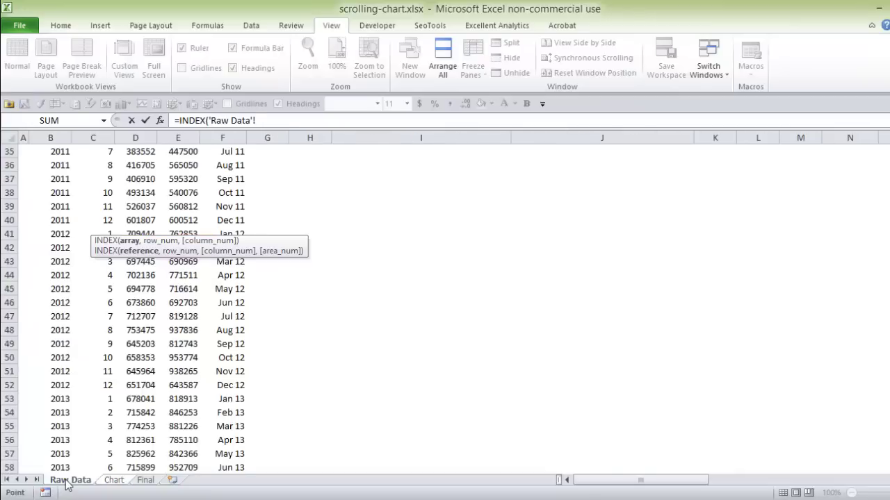
left_click(128, 208)
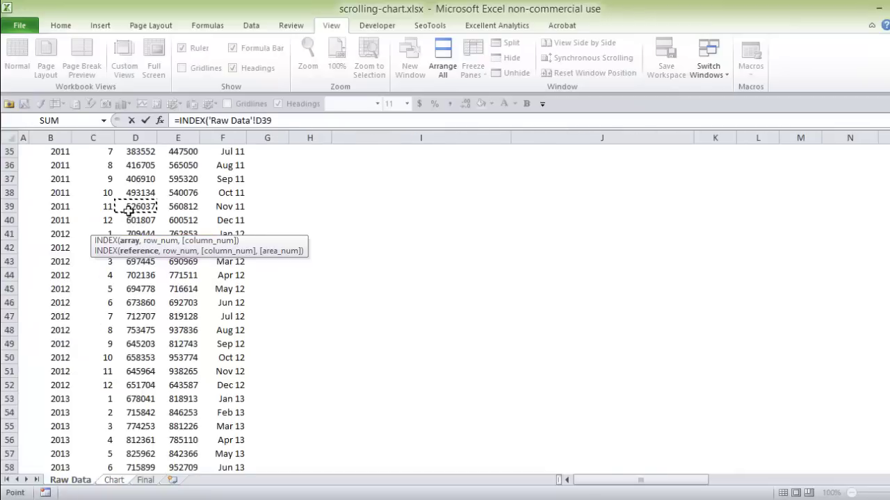
key("ctrl+Up")
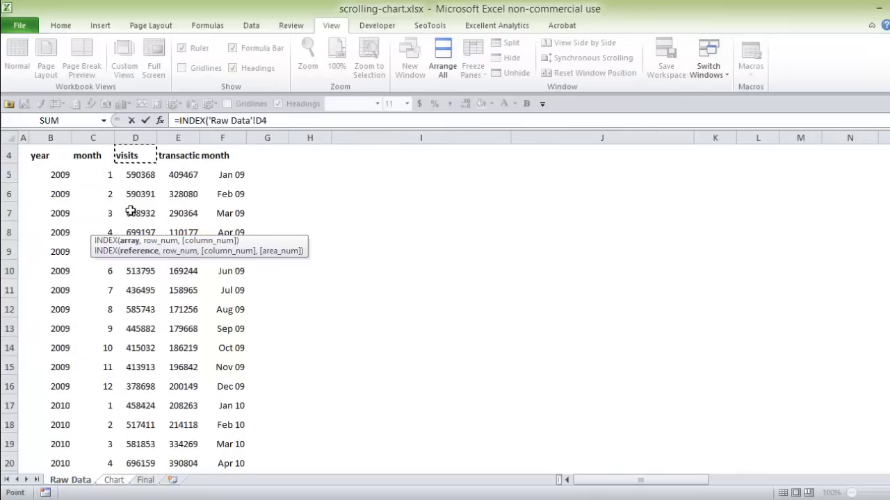
left_click(139, 175)
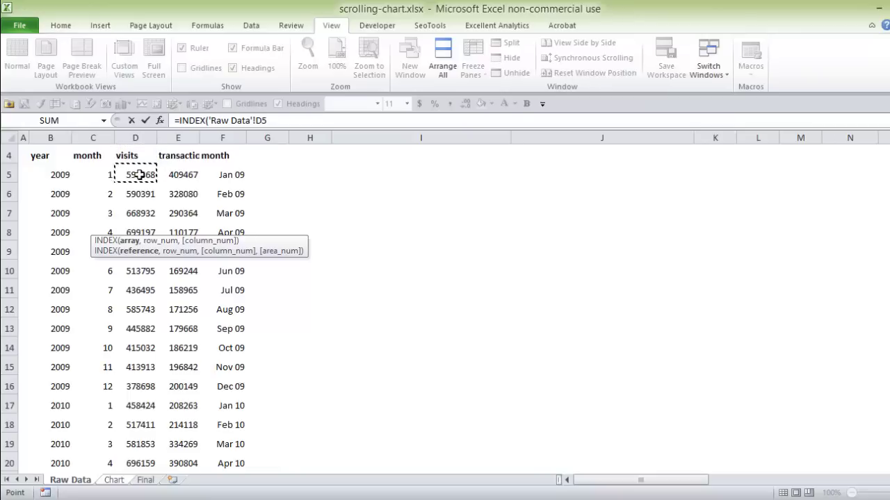
key("ctrl+shift+Down")
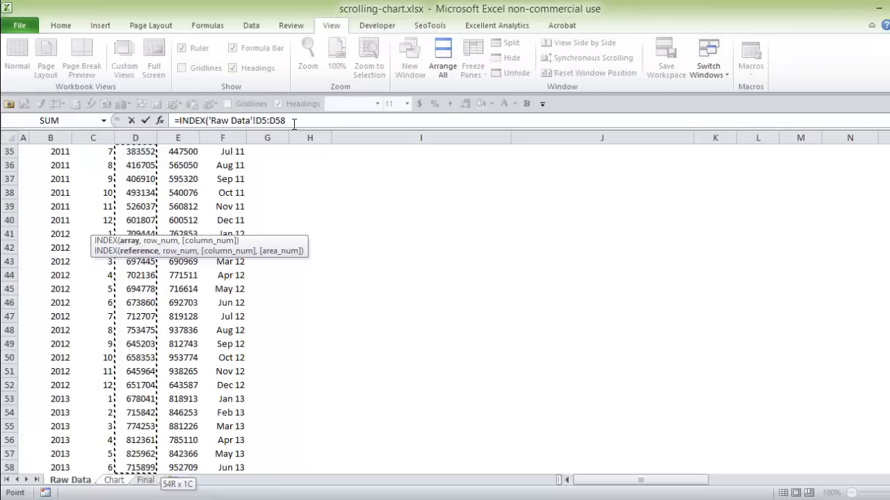
left_click(114, 480)
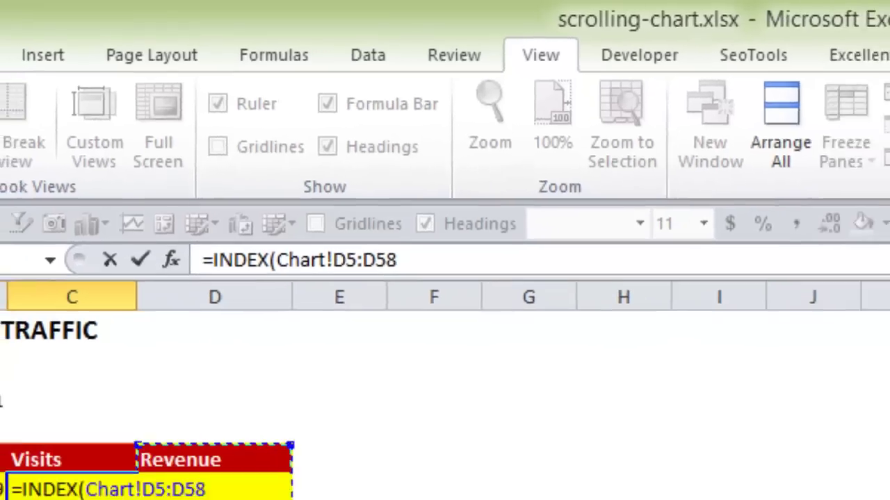
left_click(69, 481)
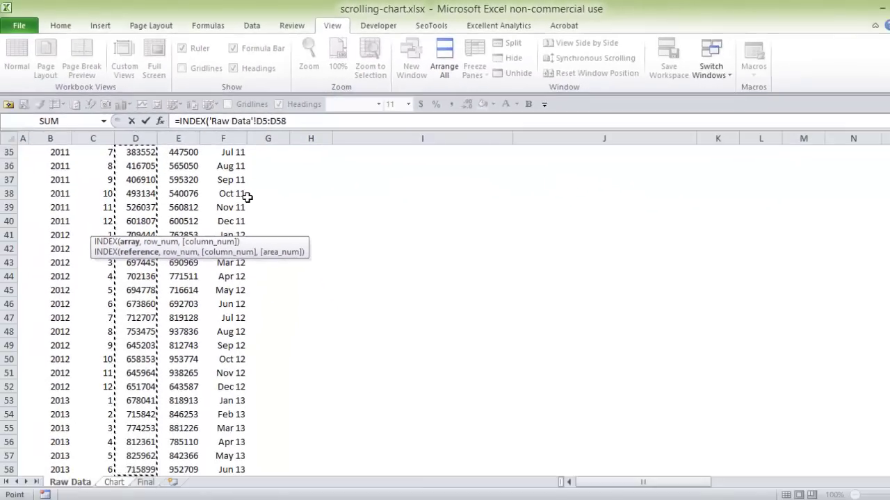
type(",")
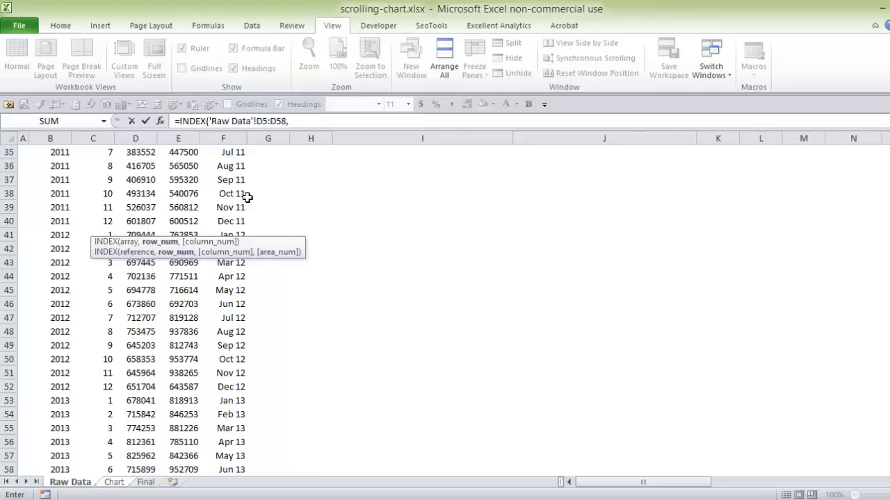
Step: Complete the Visits formula in C6 with the absolute reference Chart!$B$3 as the row number, and fill it down through C17
left_click(118, 486)
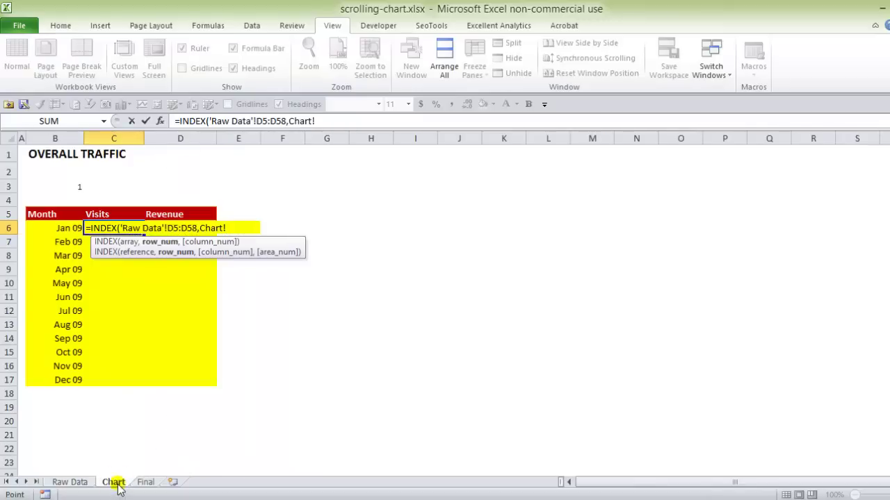
left_click(323, 121)
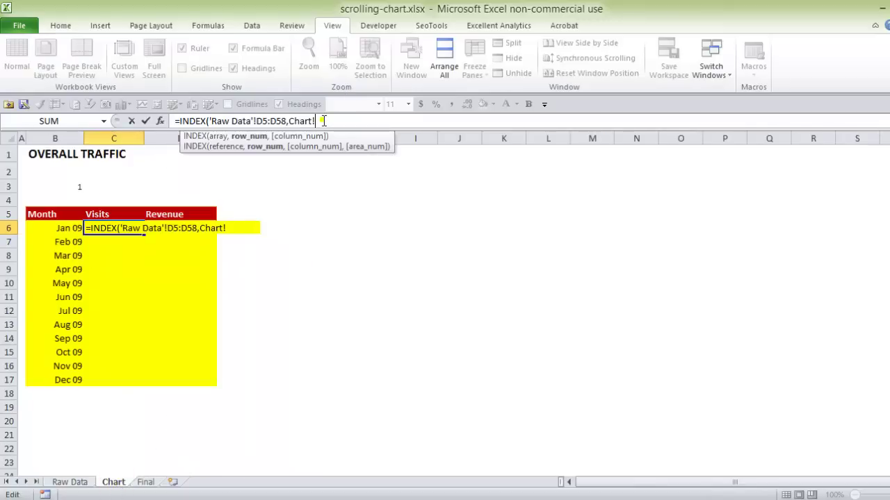
key("BackSpace")
key("BackSpace")
key("BackSpace")
key("BackSpace")
key("BackSpace")
key("BackSpace")
left_click(69, 186)
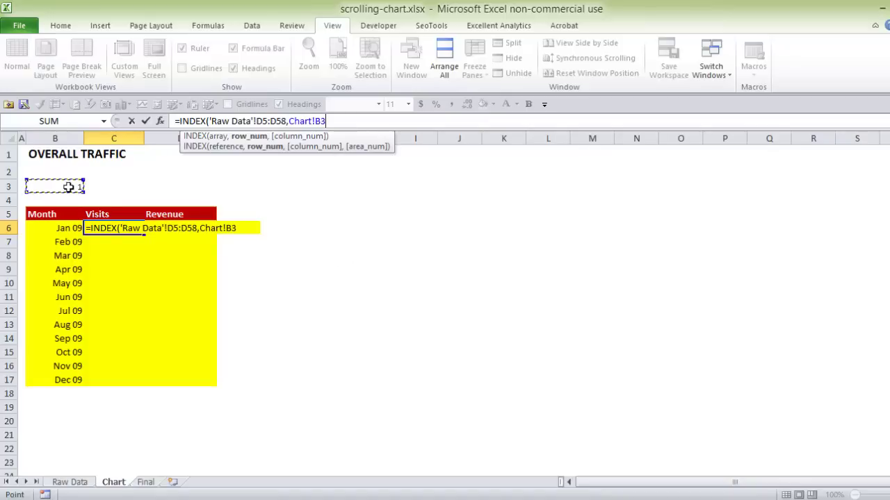
key("F4")
type(")")
key("Return")
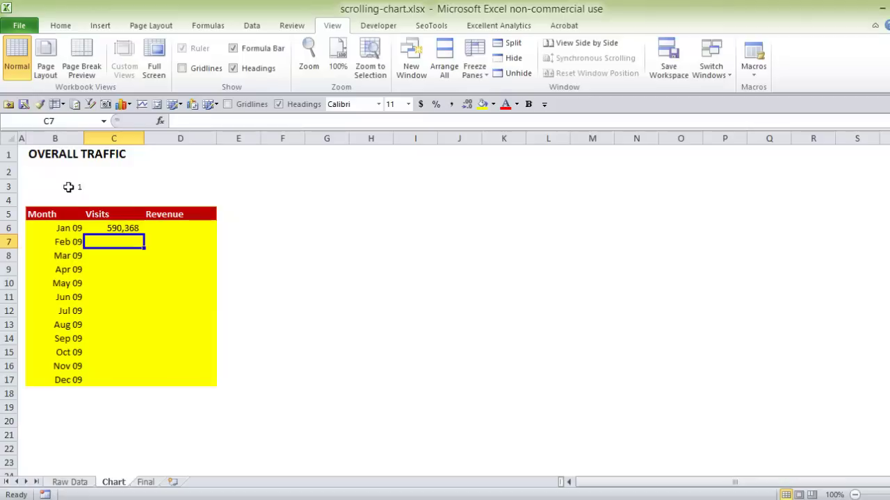
left_click(117, 227)
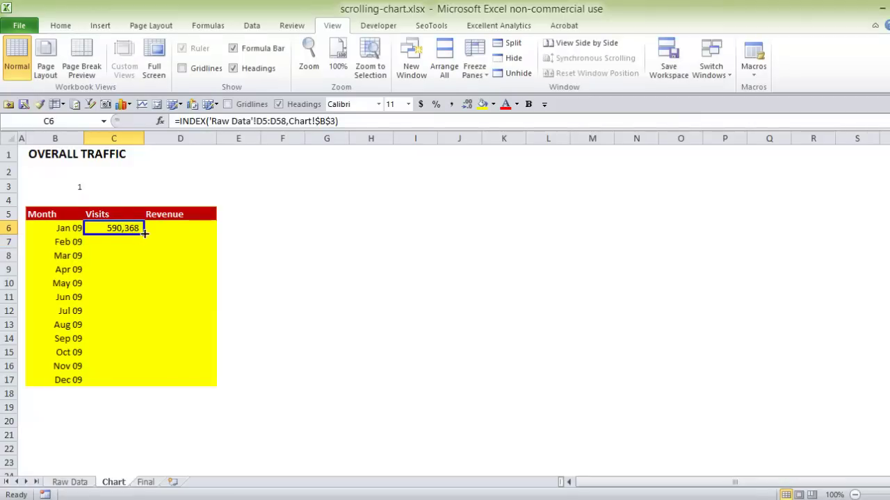
double_click(144, 235)
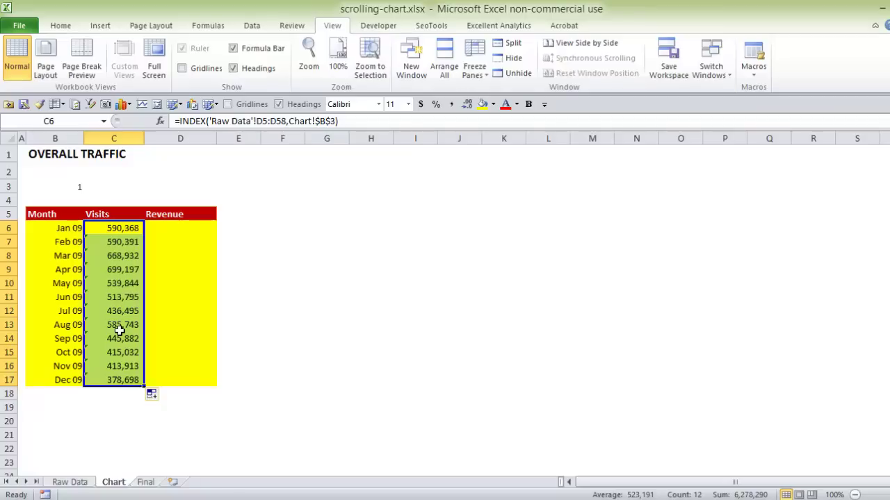
Step: In Revenue cell D6, start an INDEX formula with the Raw Data transaction revenue range E5:E58 as its array
left_click(166, 226)
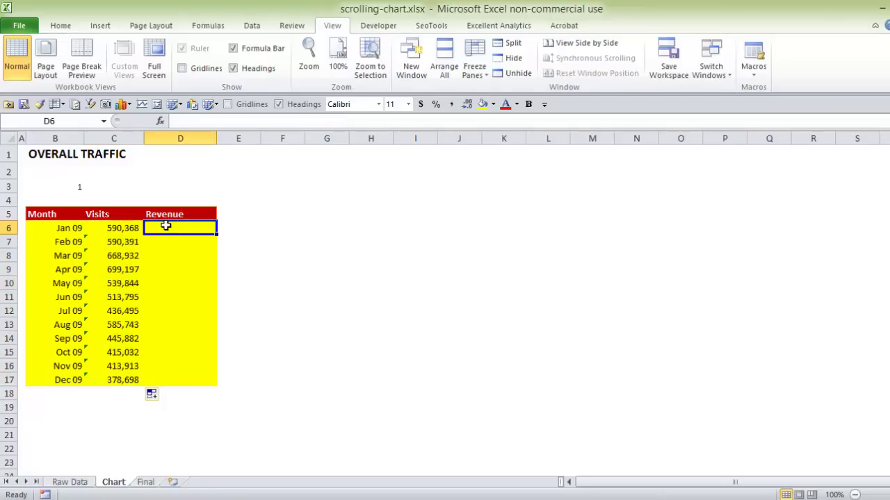
type("=")
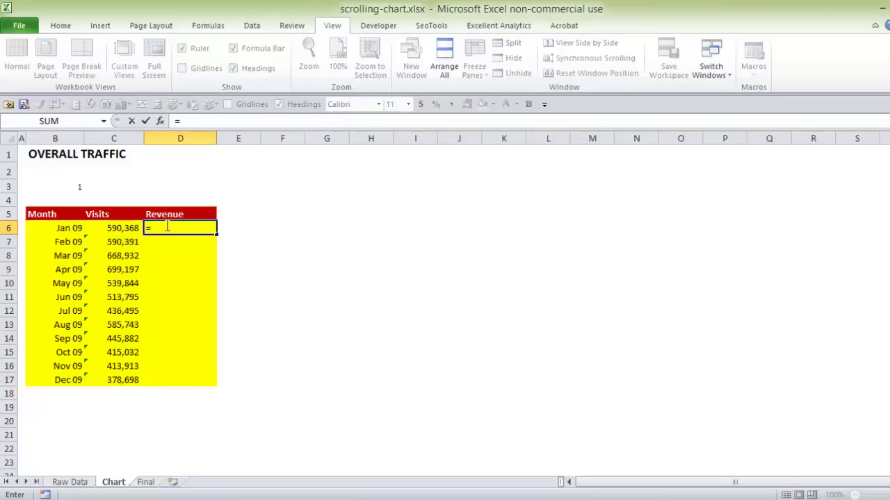
type("ind")
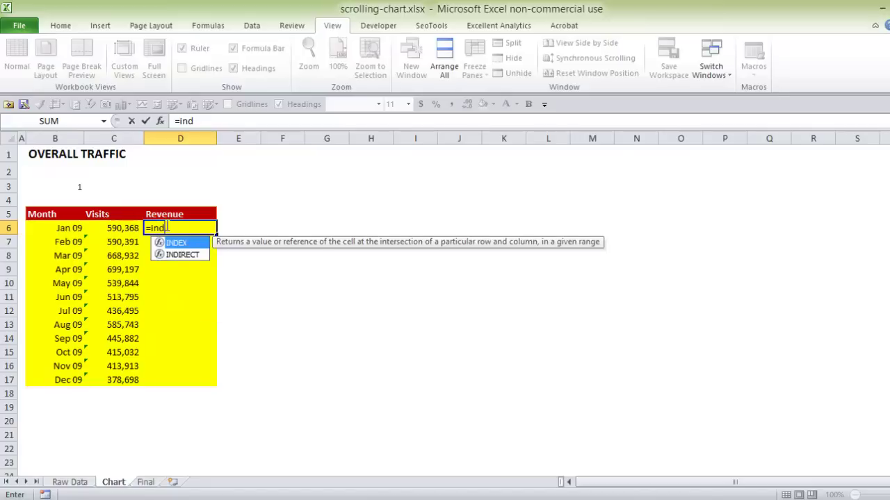
key("Tab")
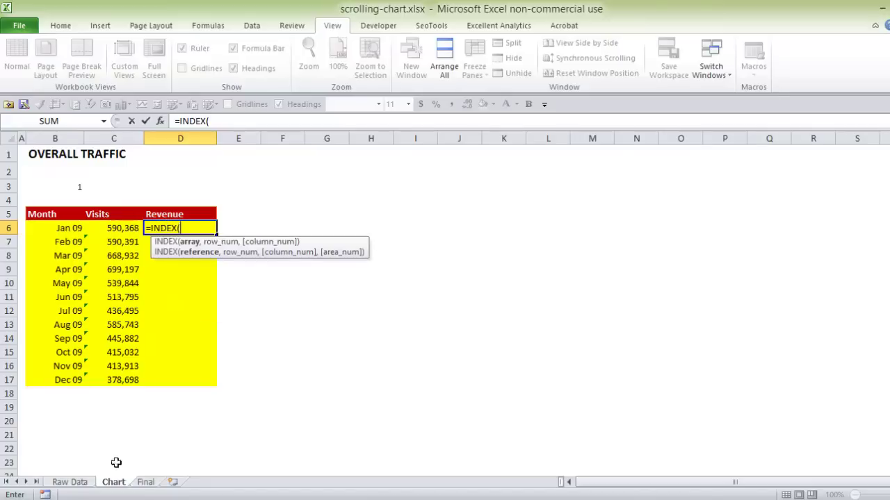
left_click(70, 481)
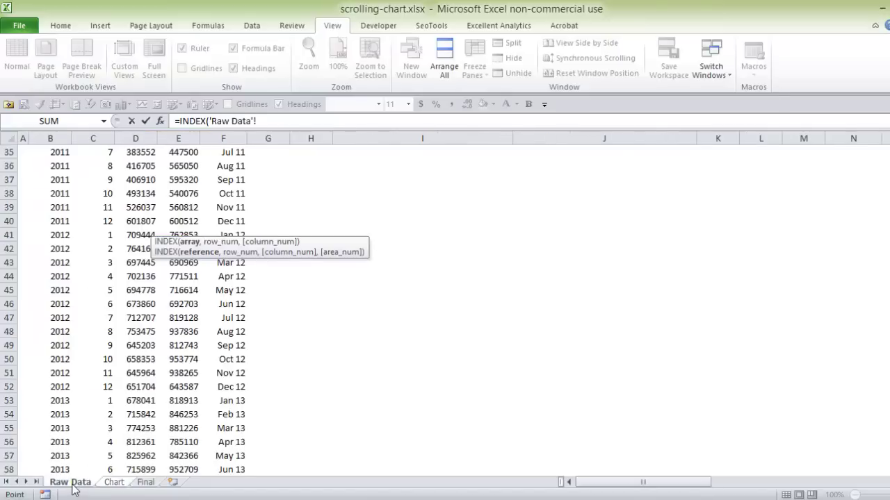
left_click(179, 191)
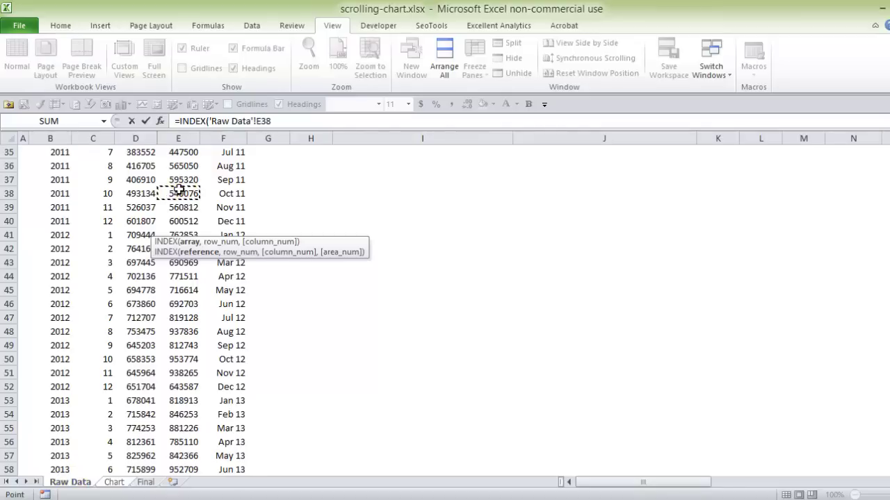
key("ctrl+Up")
left_click(186, 179)
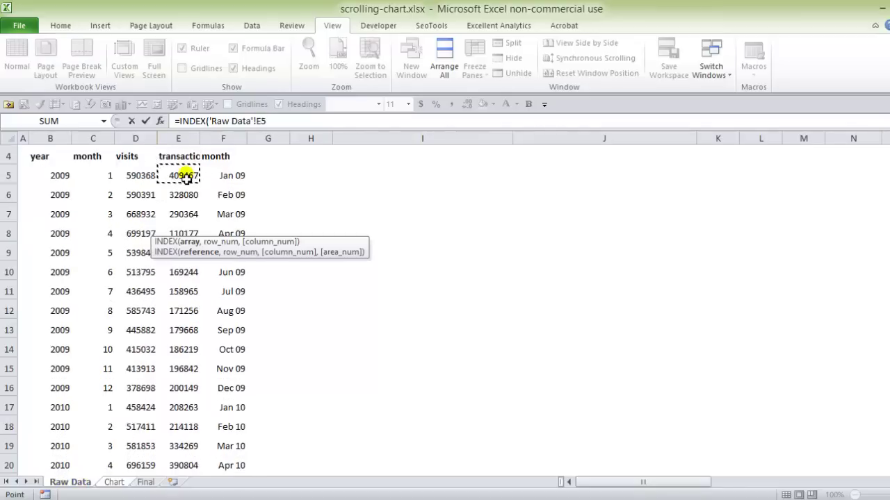
key("ctrl+shift+Down")
type(",")
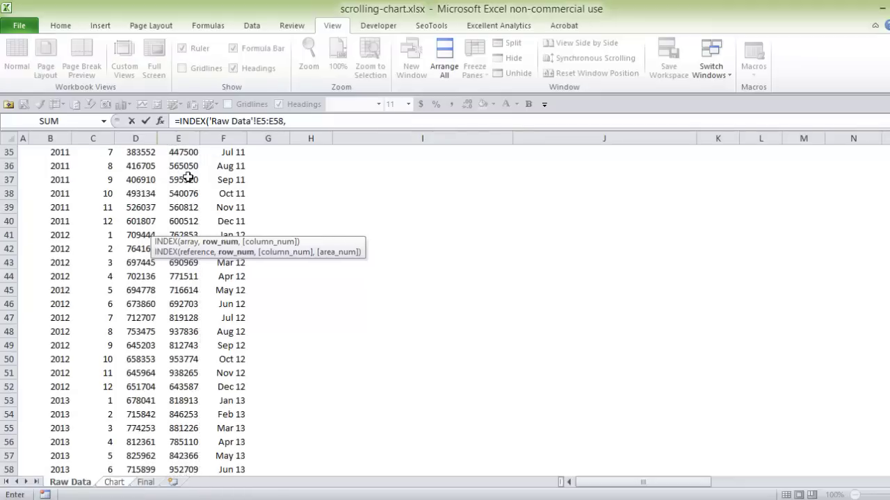
Step: Complete the Revenue formula in D6 with the absolute reference Chart!$B$3 as the row number, and fill it down through D17
left_click(113, 481)
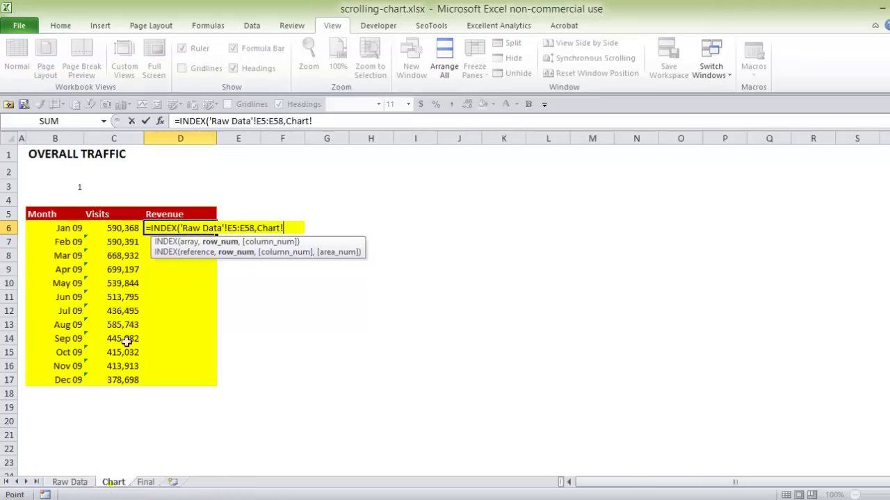
left_click(326, 122)
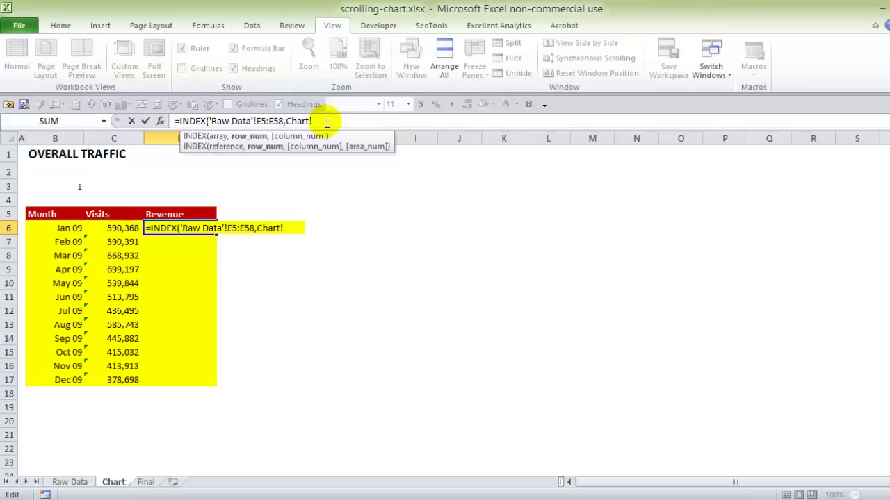
key("BackSpace")
key("BackSpace")
key("BackSpace")
key("BackSpace")
key("BackSpace")
key("BackSpace")
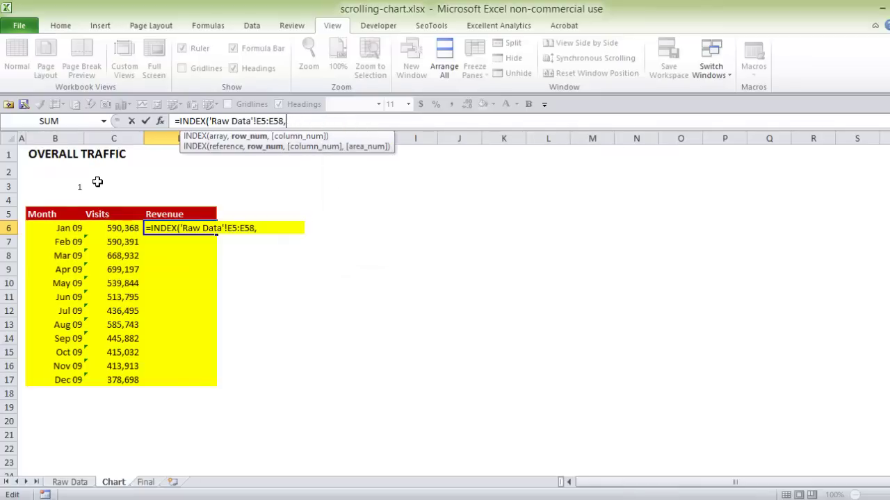
left_click(65, 187)
key("F4")
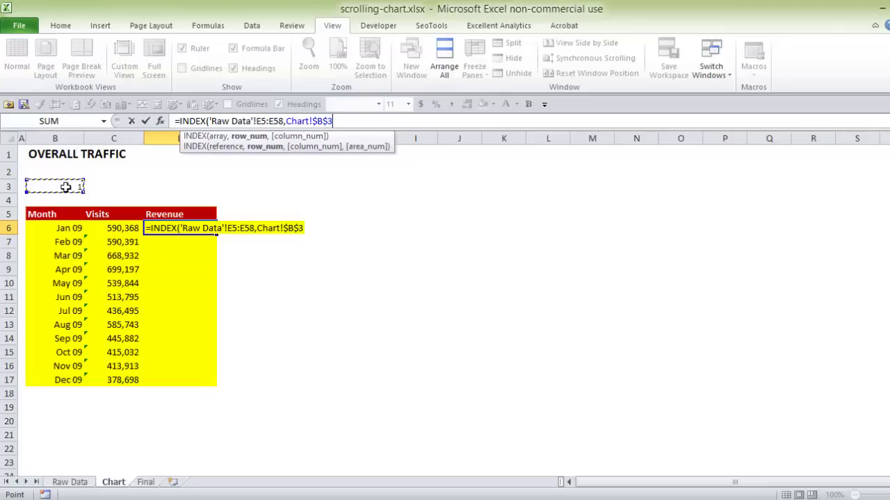
type(")")
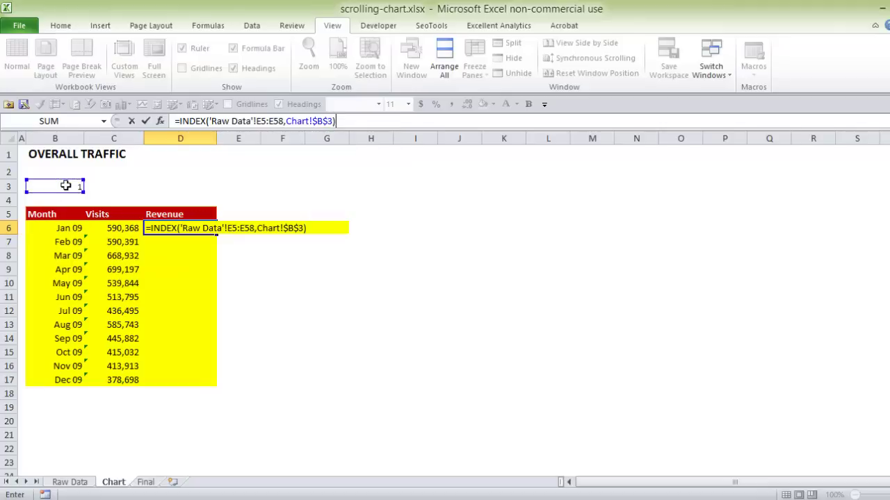
key("Return")
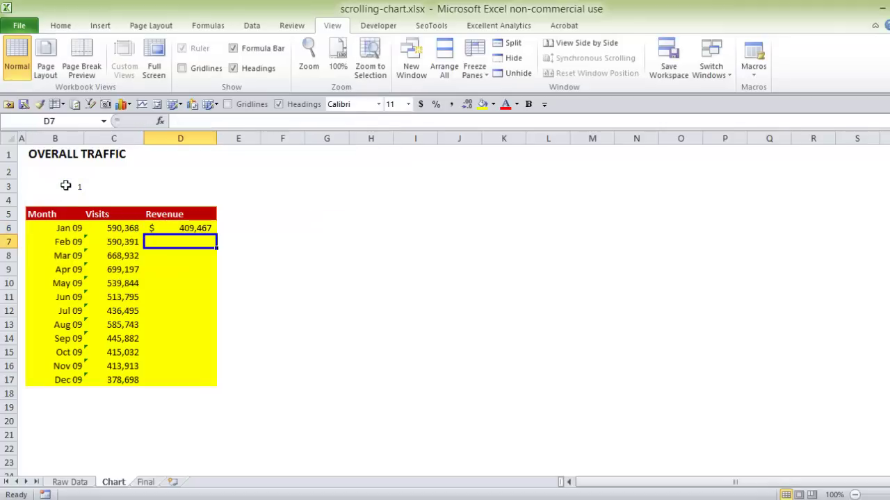
left_click(180, 226)
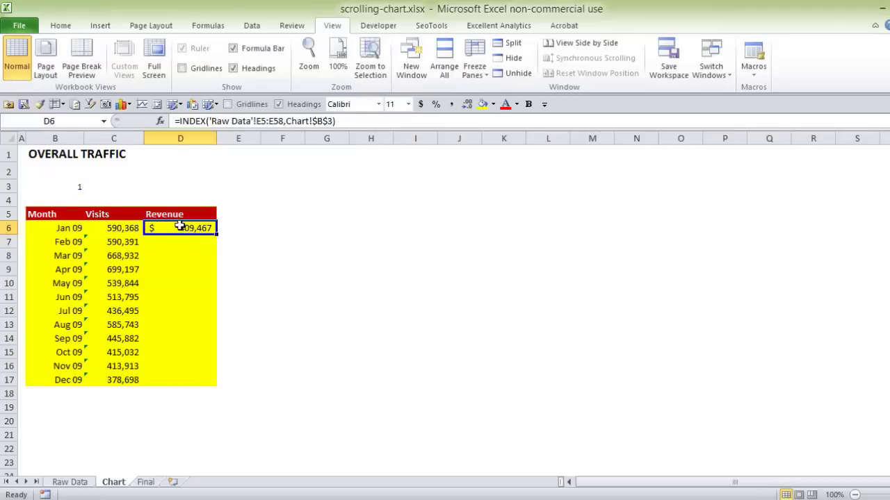
double_click(215, 233)
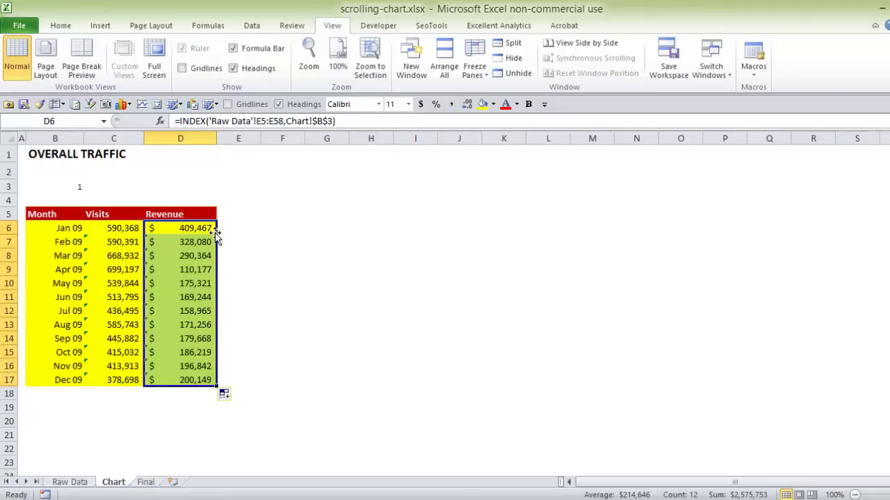
Step: Review the formula in D7, and on the Raw Data sheet examine the year, month and date cells in row 5
left_click(179, 240)
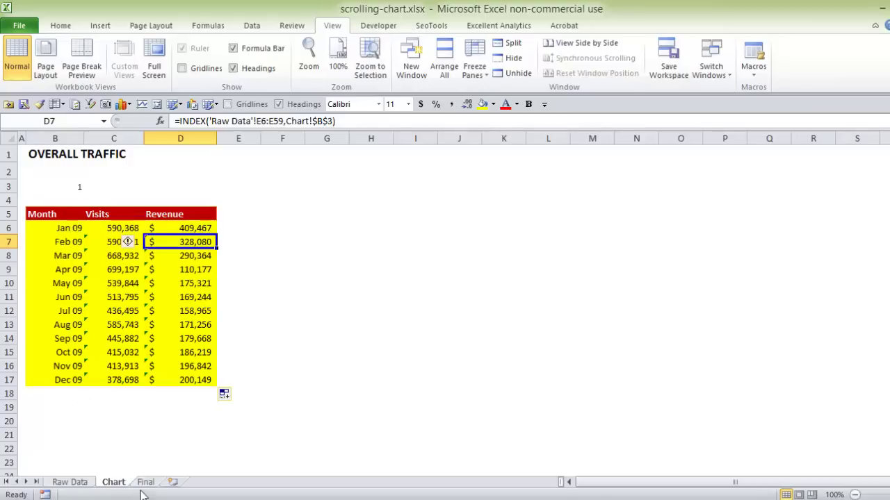
left_click(70, 483)
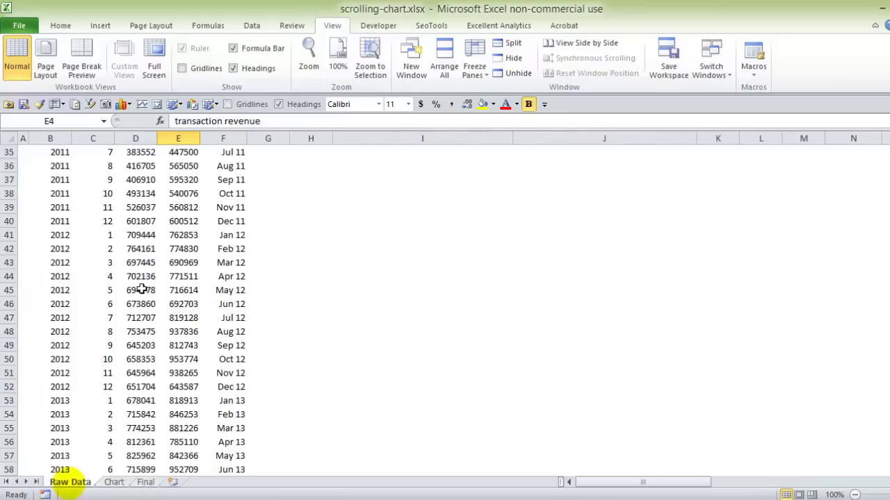
scroll(203, 223, "up", 8)
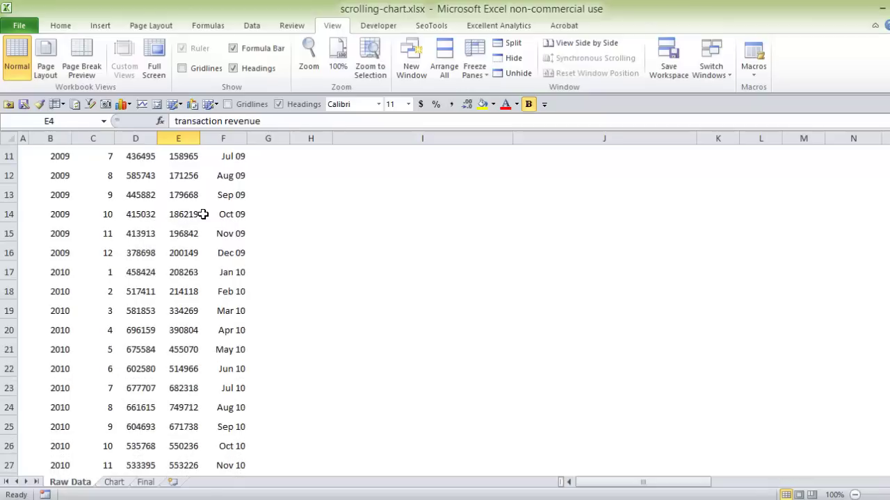
scroll(203, 214, "up", 4)
left_click(195, 222)
left_click(231, 224)
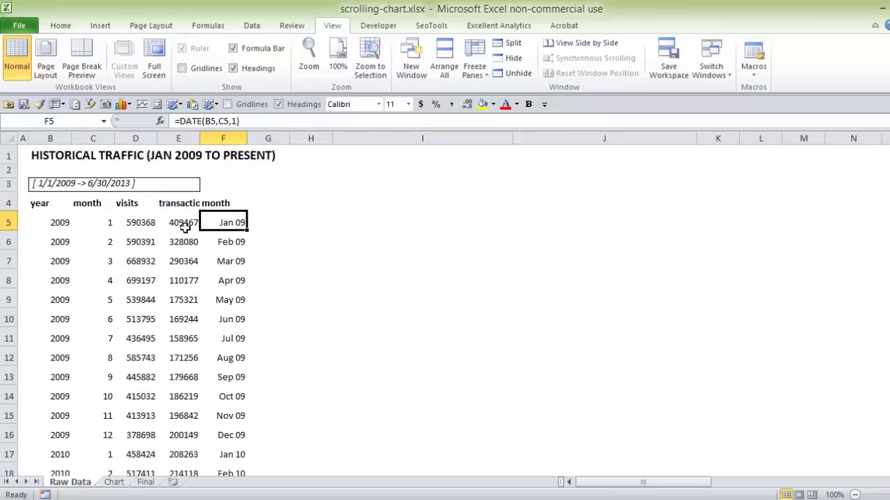
left_click(75, 221)
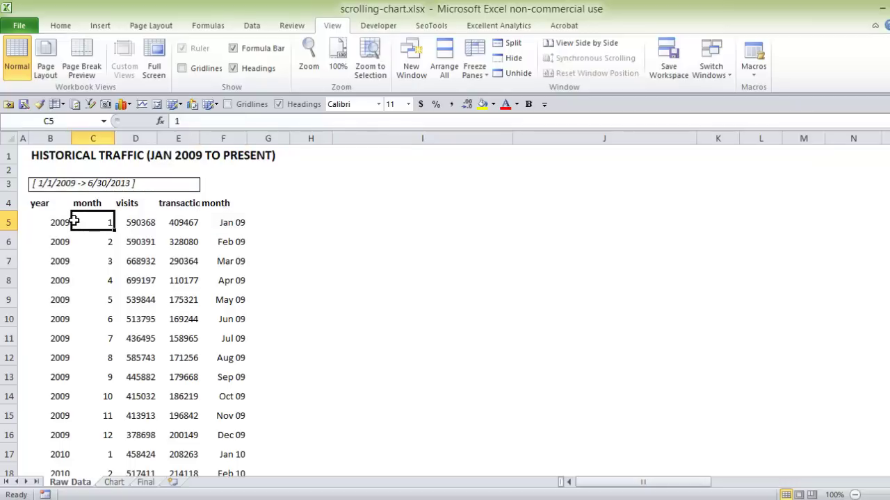
left_click(52, 224)
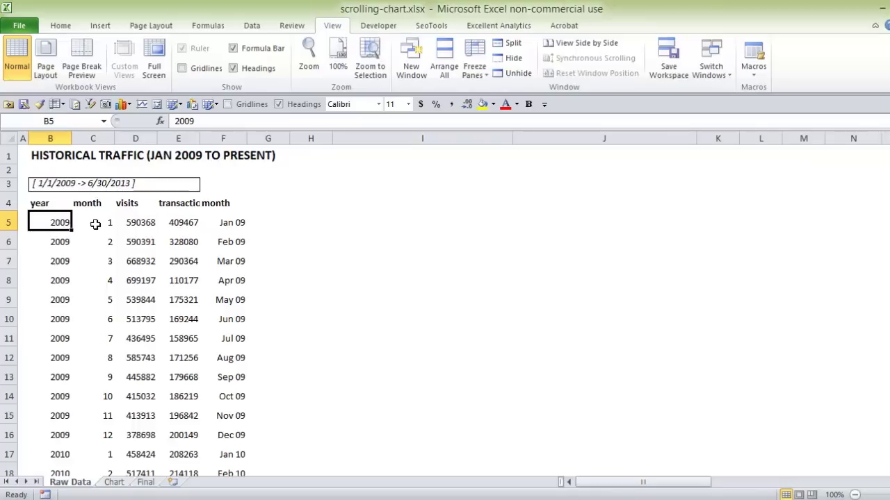
key("Right")
key("Right")
key("Right")
key("Right")
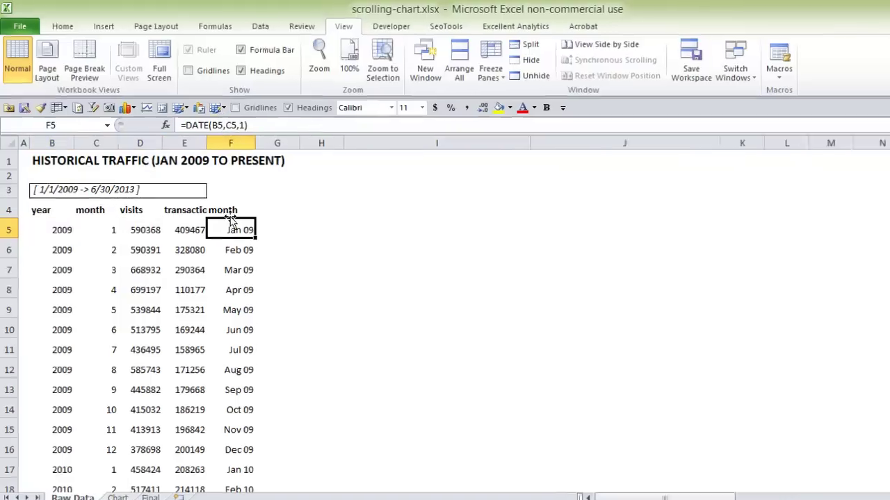
Step: Examine the year, month and day arguments of the DATE formula in Raw Data cell F5
double_click(223, 215)
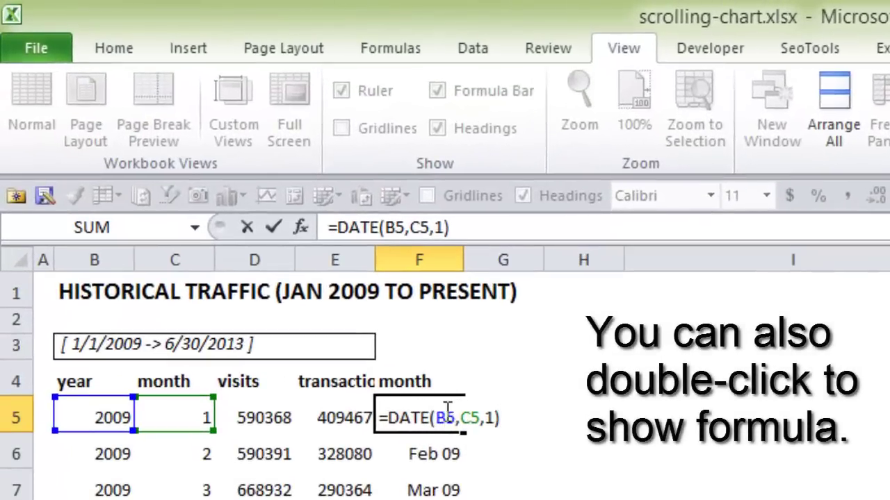
left_click(445, 419)
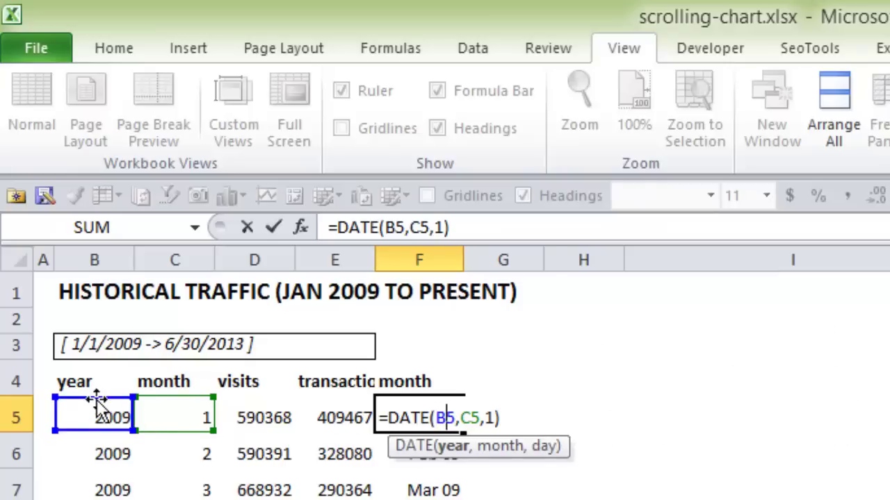
left_click(469, 418)
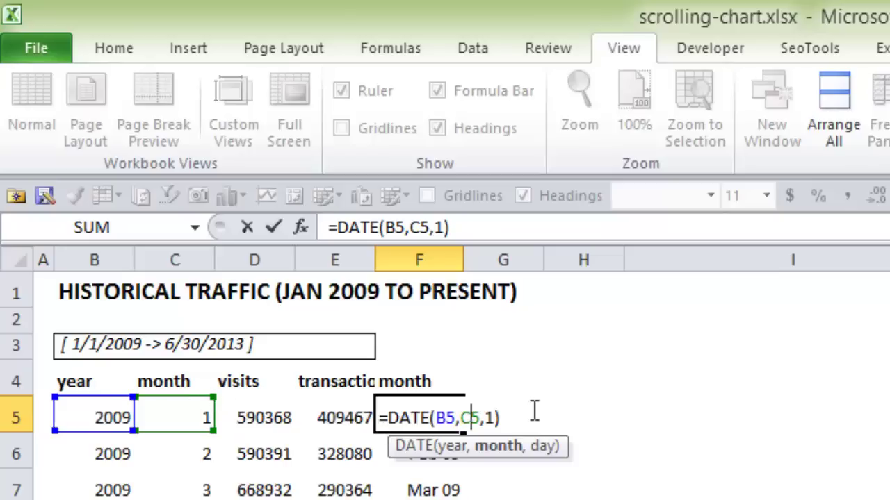
left_click(491, 418)
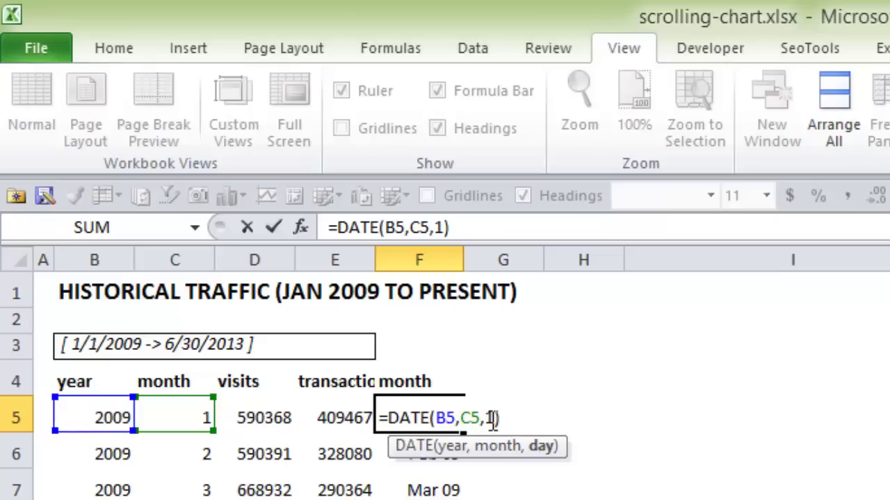
key("Return")
Step: Review the custom number format applied to the month date in Raw Data cell F5
left_click(426, 424)
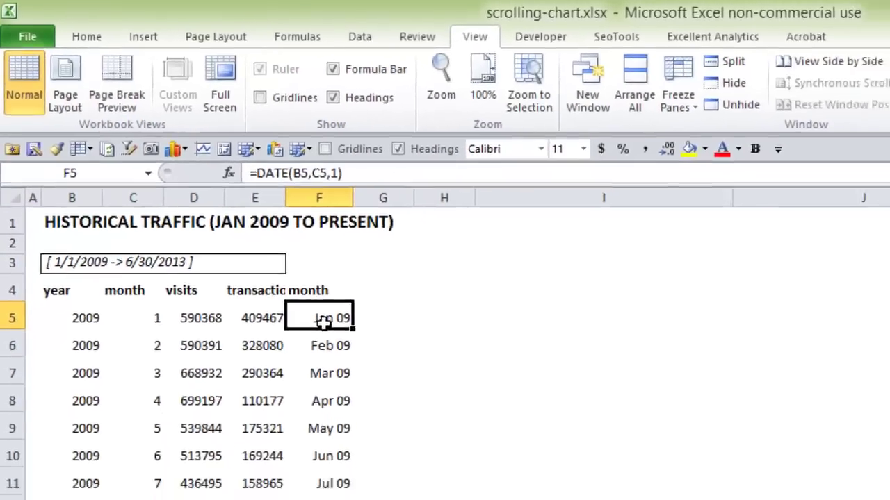
key("ctrl+1")
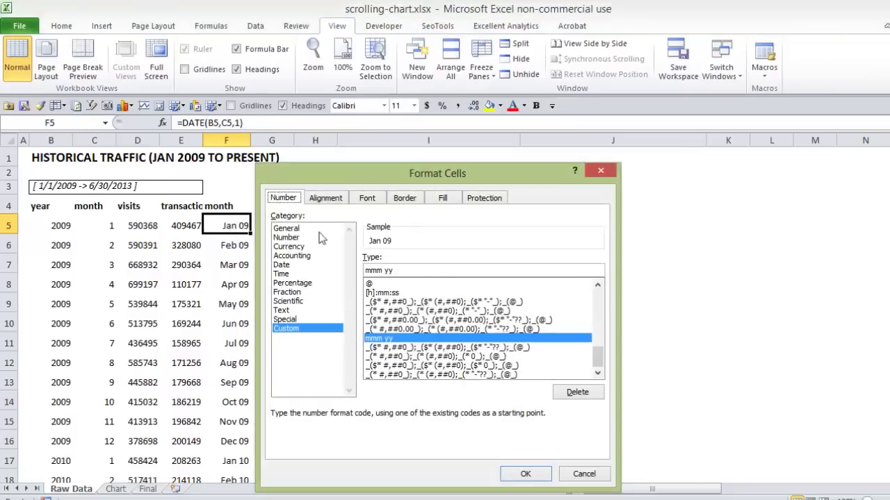
left_click(404, 267)
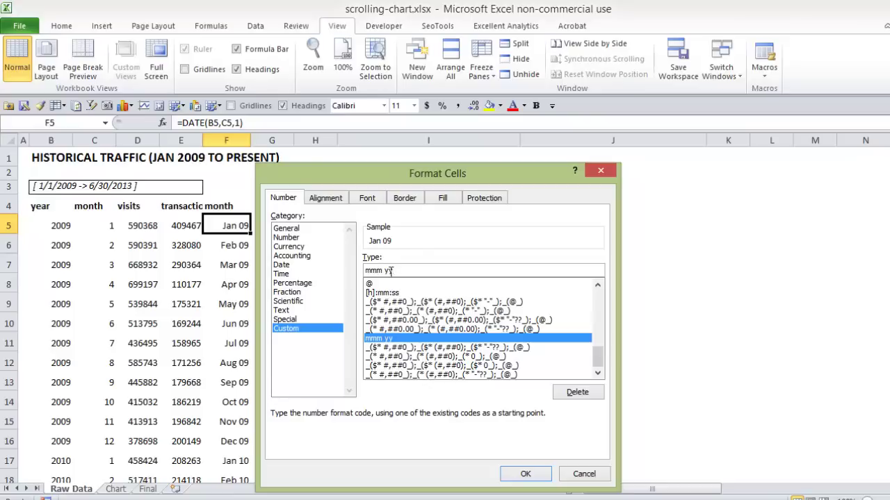
left_click_drag(424, 177, 504, 164)
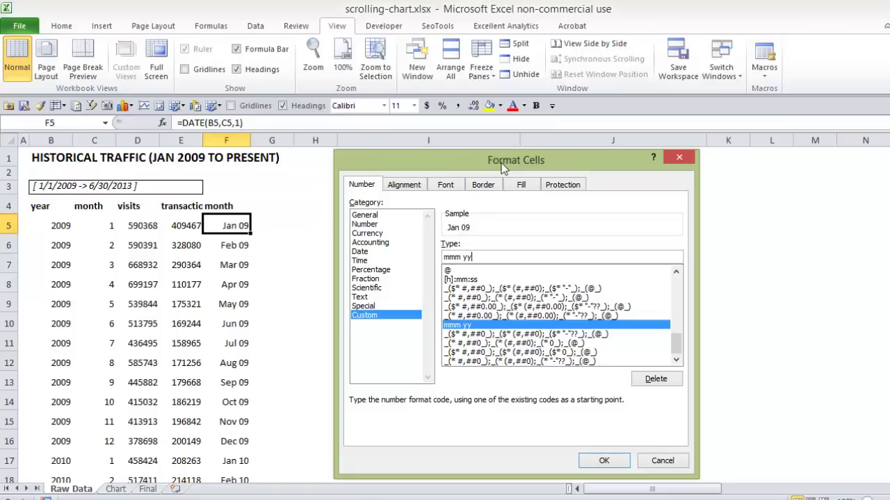
left_click(604, 460)
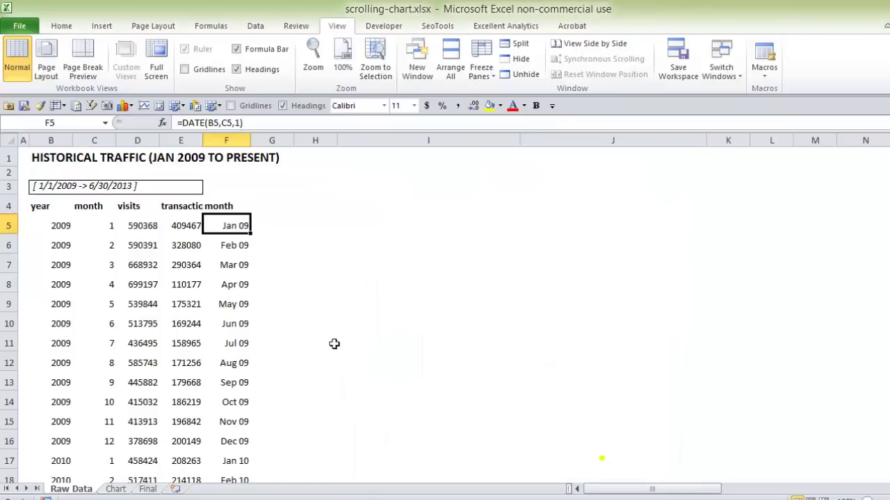
Step: On the Chart sheet, insert a 2-D line chart of the monthly Visits and Revenue table, and place it enlarged beside the table
left_click(115, 489)
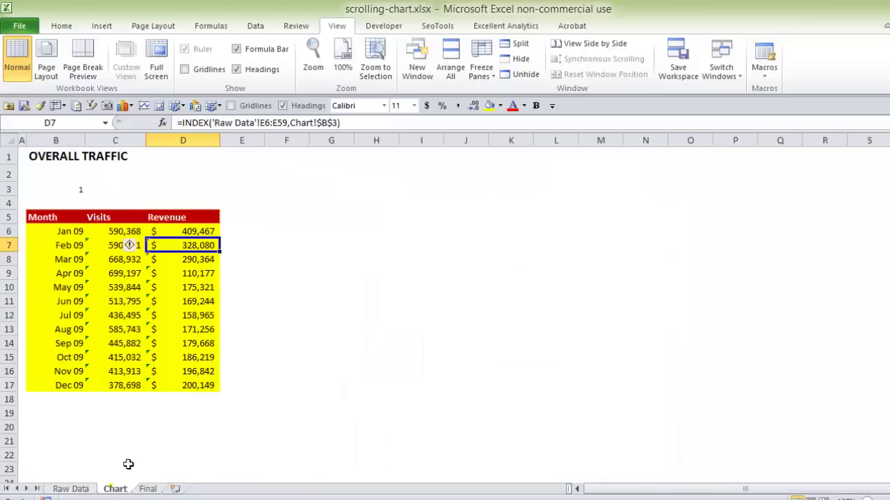
left_click(119, 259)
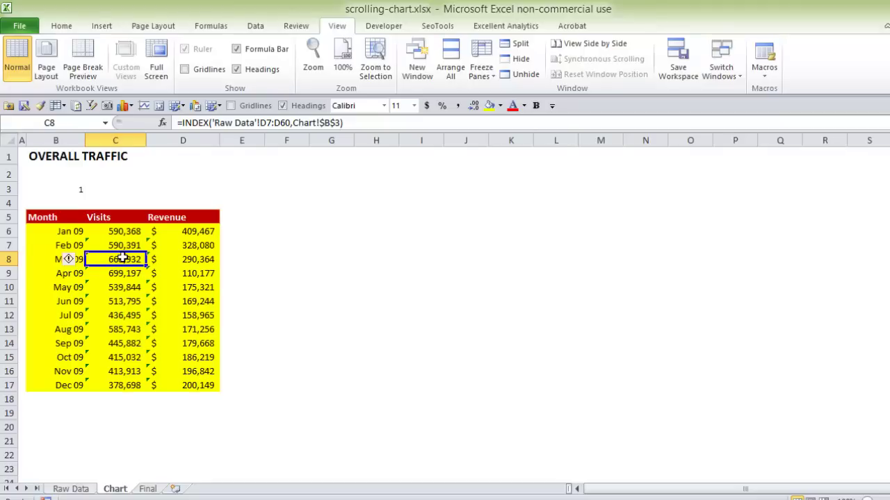
left_click(101, 27)
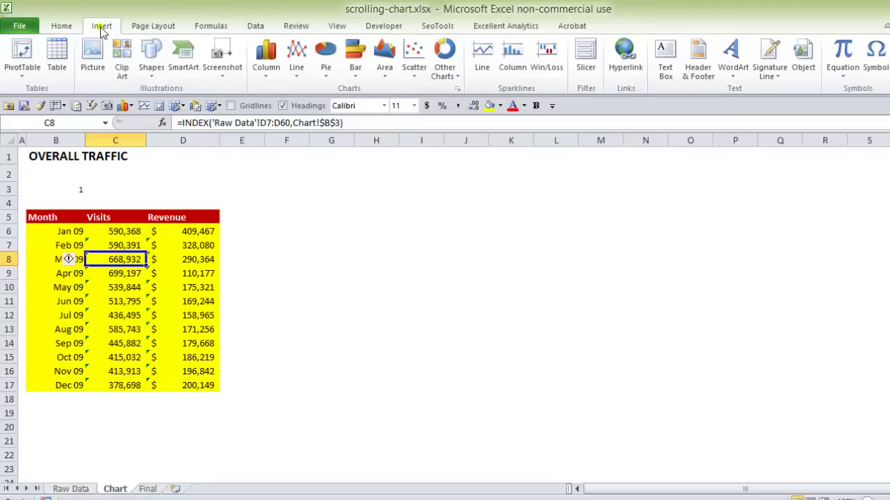
left_click(296, 59)
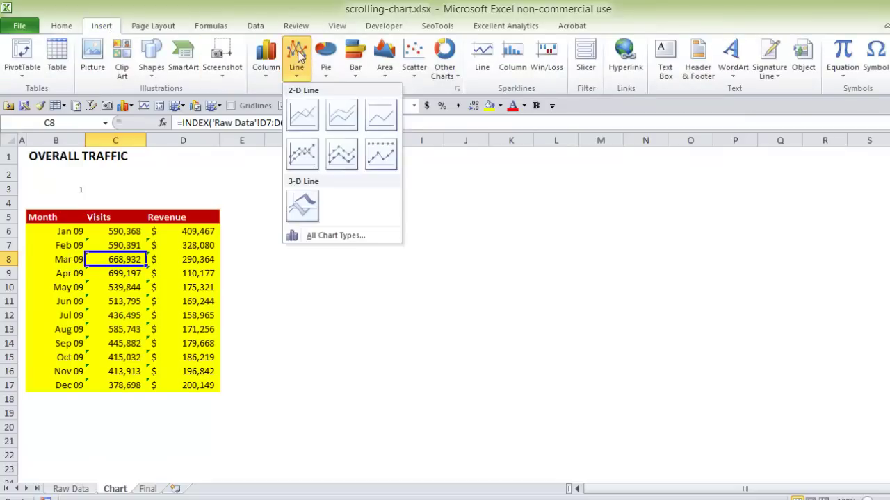
left_click(301, 118)
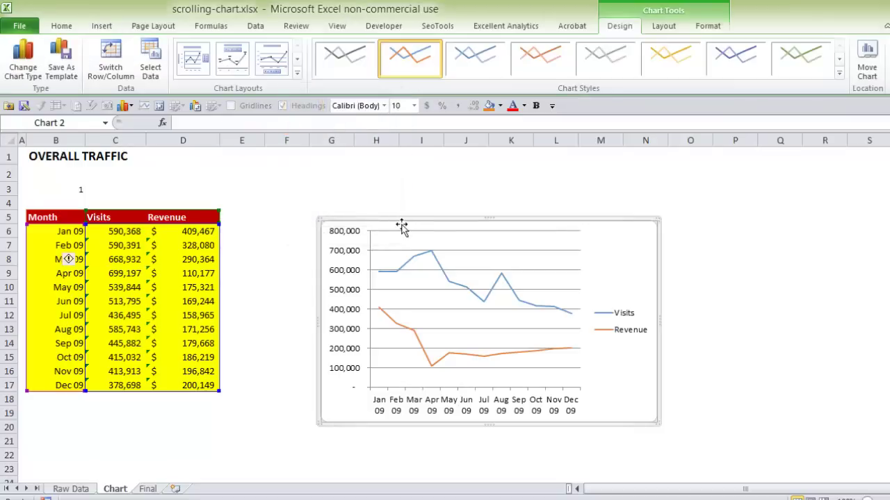
left_click_drag(405, 222, 347, 201)
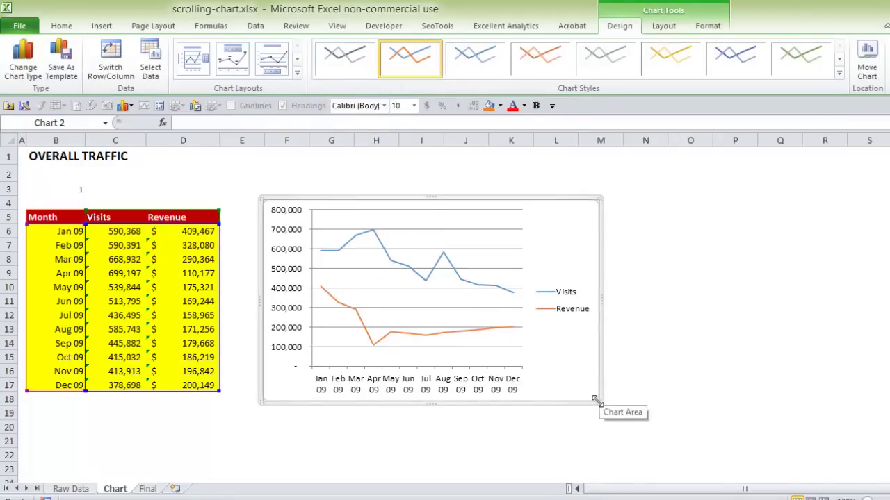
left_click_drag(602, 401, 767, 407)
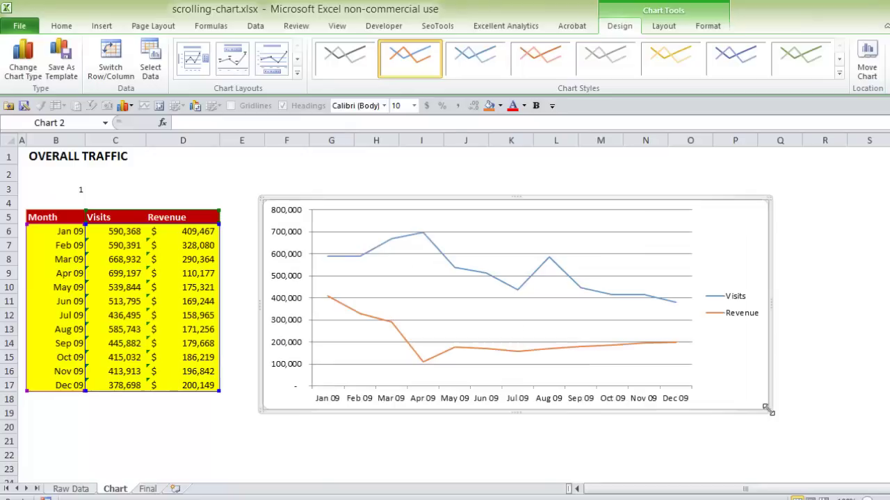
Step: Set the line chart's legend position to Top
left_click(723, 306)
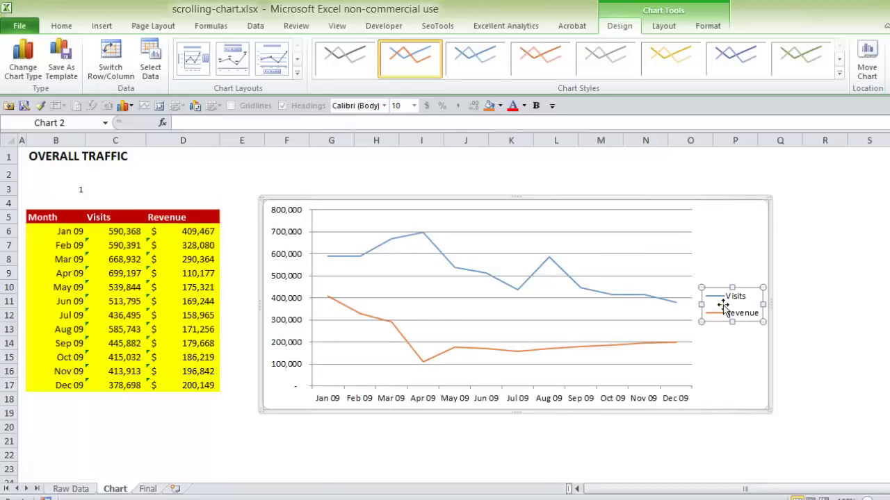
key("ctrl+1")
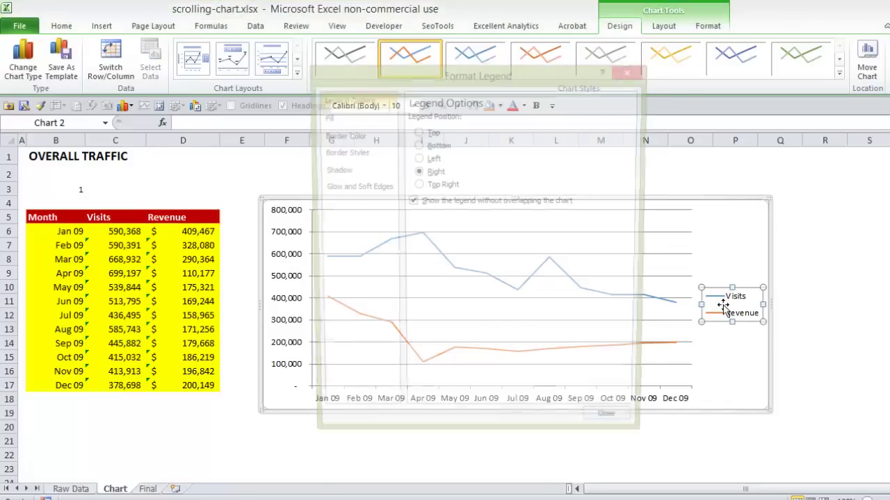
left_click(428, 133)
left_click(614, 430)
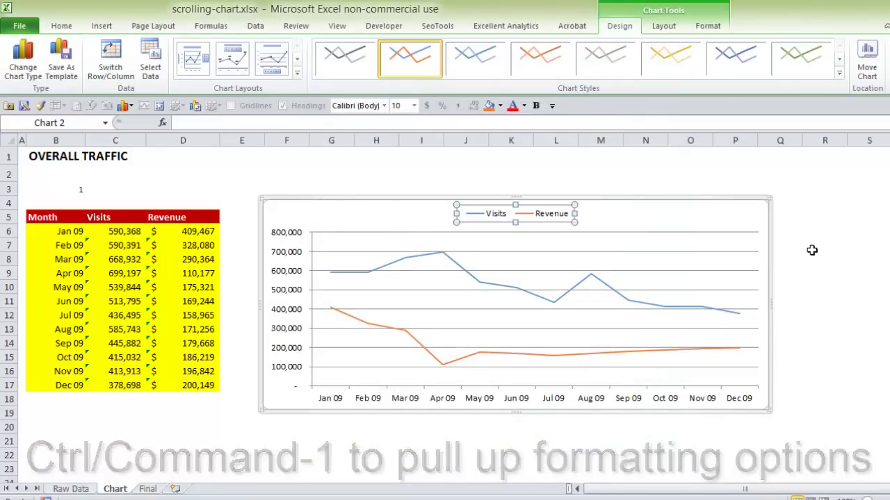
Step: View the formatted chart on the Final sheet as a styling reference, and return to the Chart sheet
left_click(636, 204)
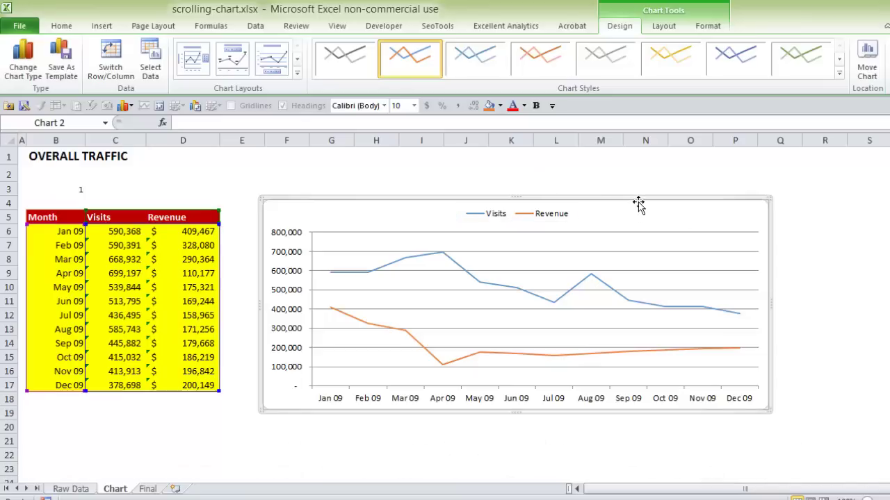
left_click(146, 489)
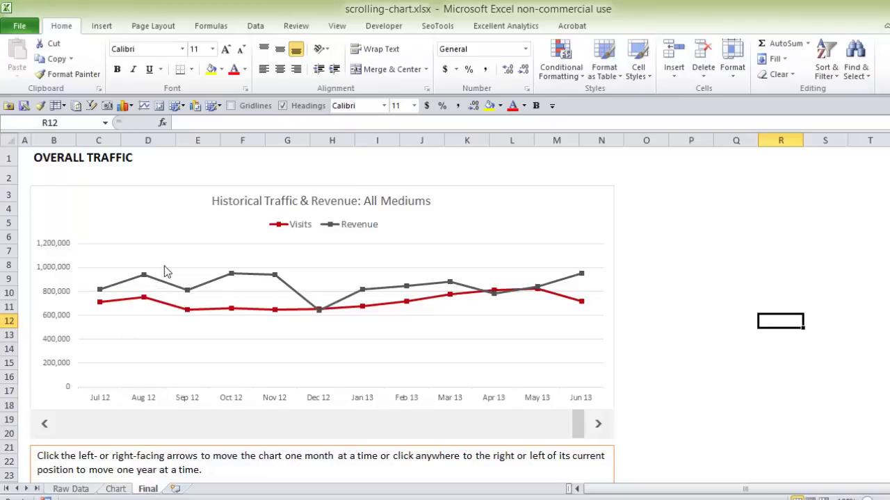
left_click(116, 489)
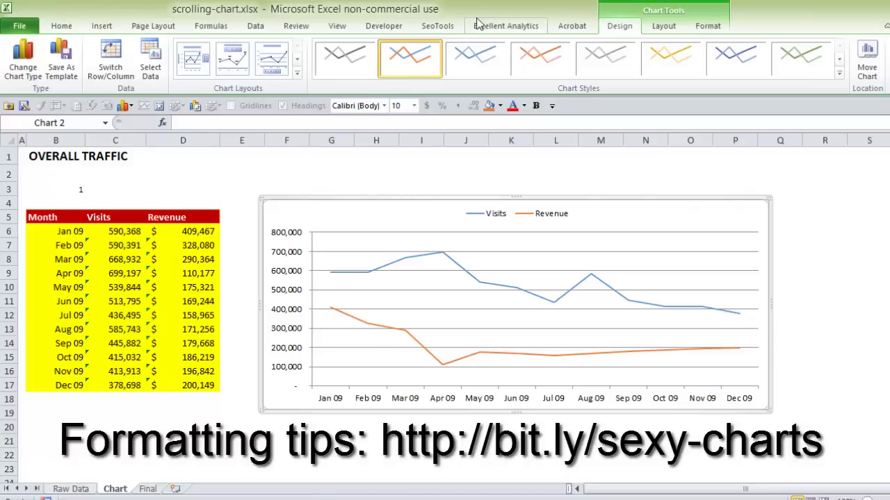
Step: Add a Scroll Bar form control directly beneath the line chart, aligned with the chart's lower edge and matching its width
left_click(374, 24)
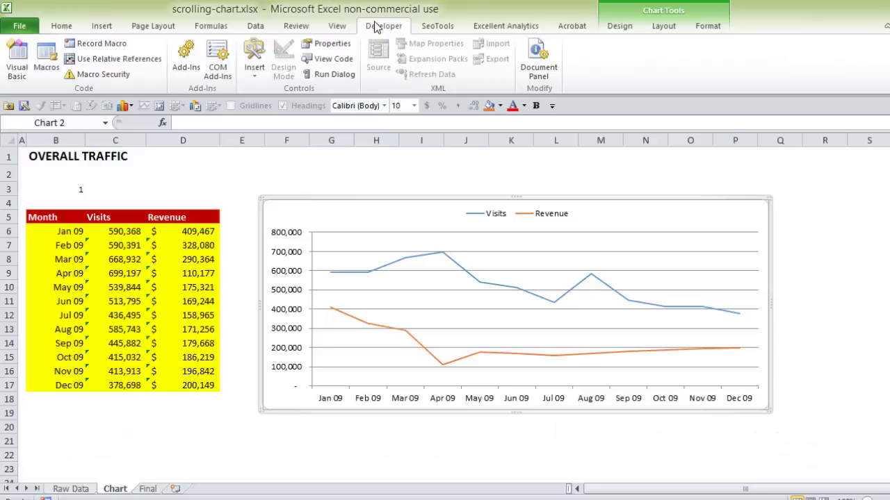
left_click(254, 64)
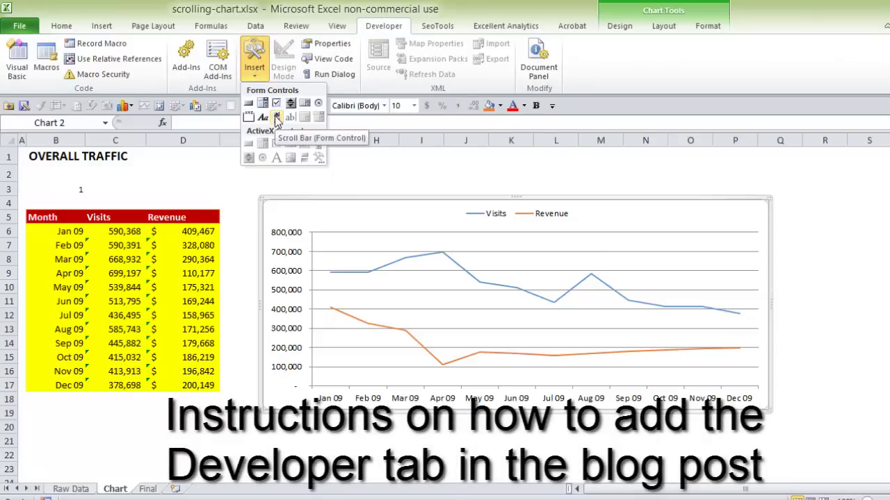
left_click(277, 120)
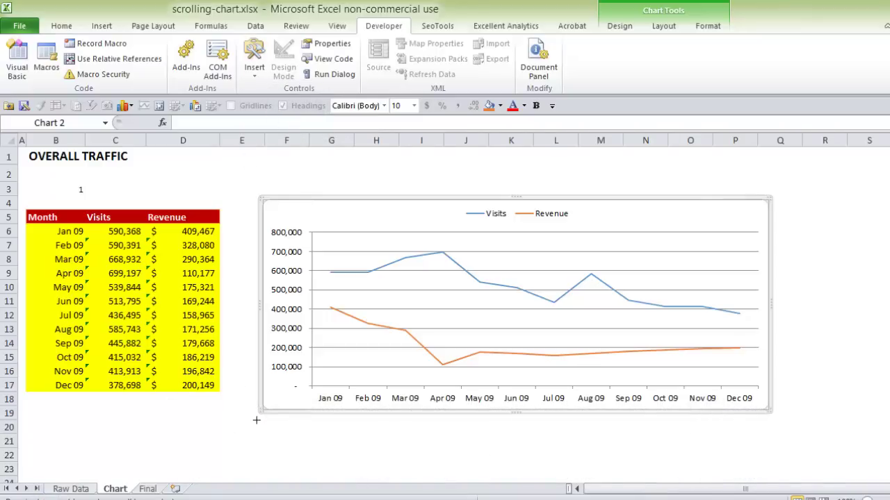
mouse_move(262, 416)
left_mouse_down()
mouse_move(479, 445)
mouse_move(651, 429)
mouse_move(770, 439)
left_mouse_up()
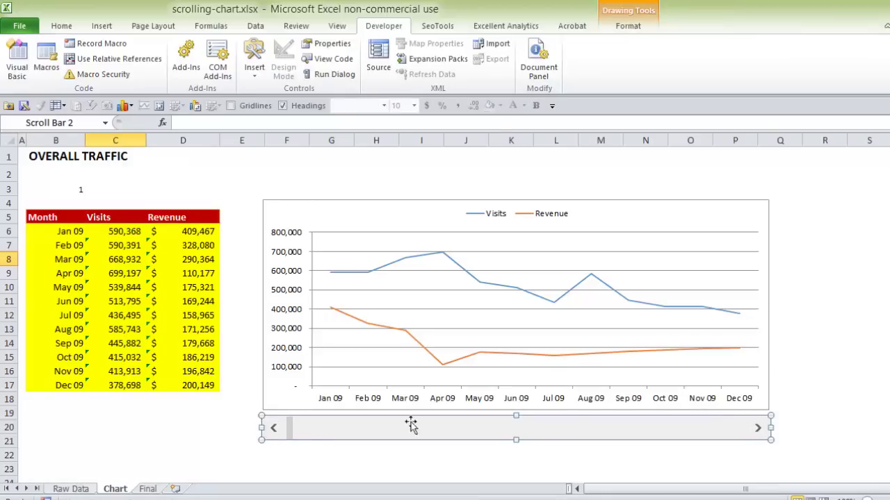
left_click_drag(646, 425, 647, 419)
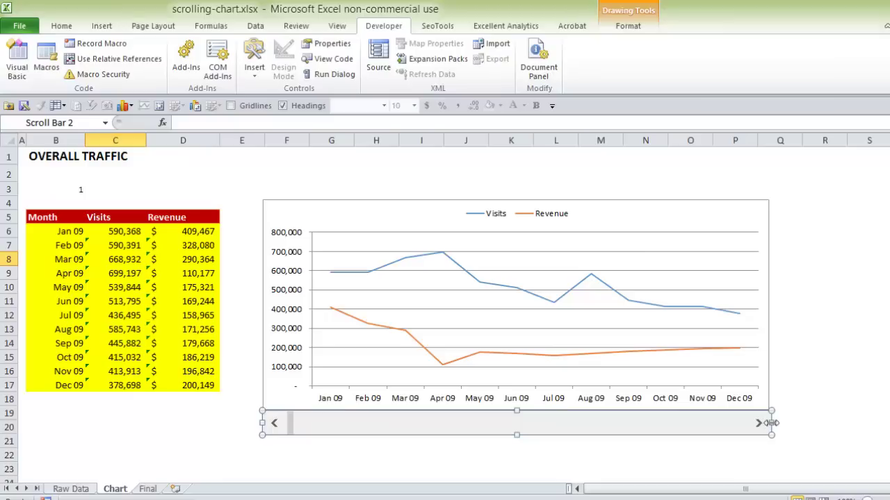
left_click_drag(771, 423, 767, 424)
left_click(797, 401)
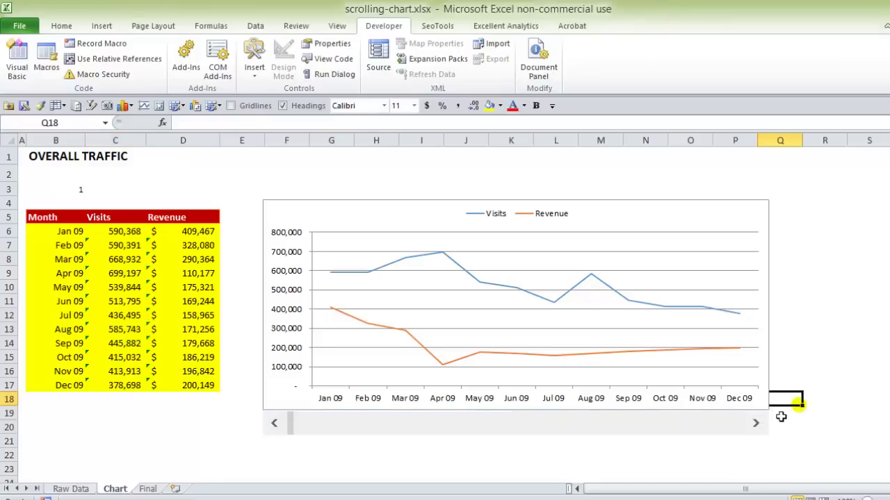
Step: Open the scroll bar's control settings and set both its current value and minimum value to 1
right_click(726, 429)
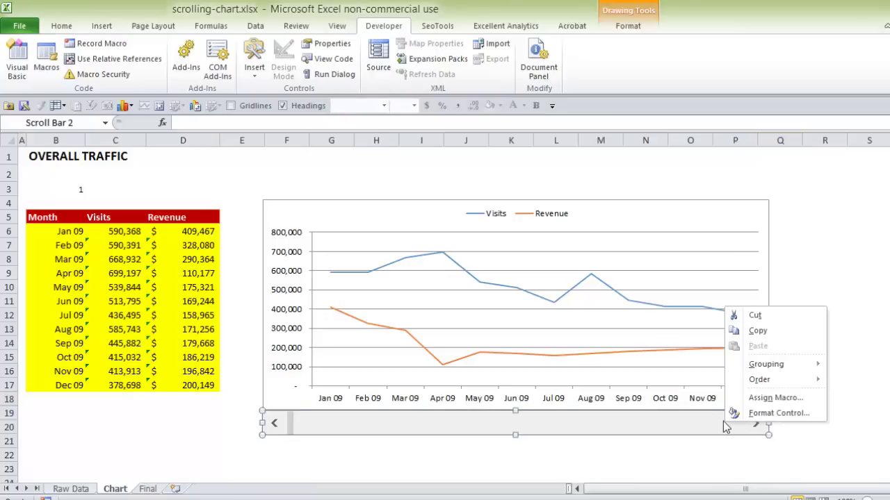
left_click(683, 426)
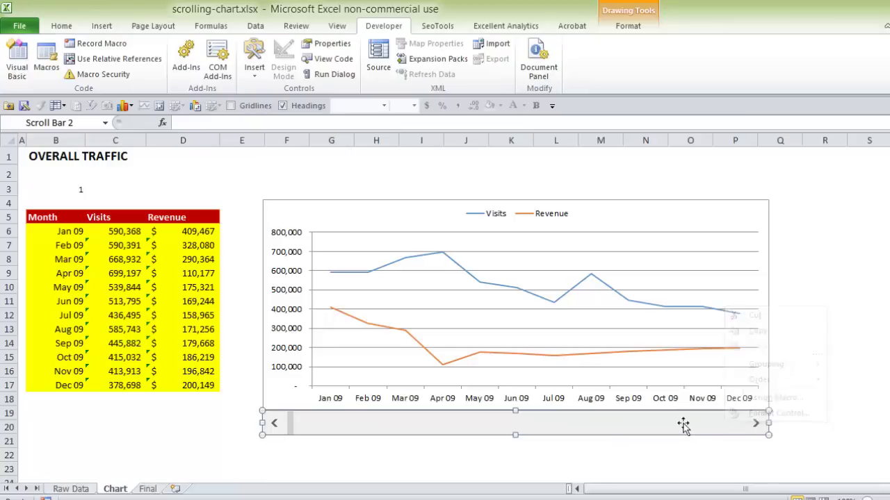
right_click(680, 428)
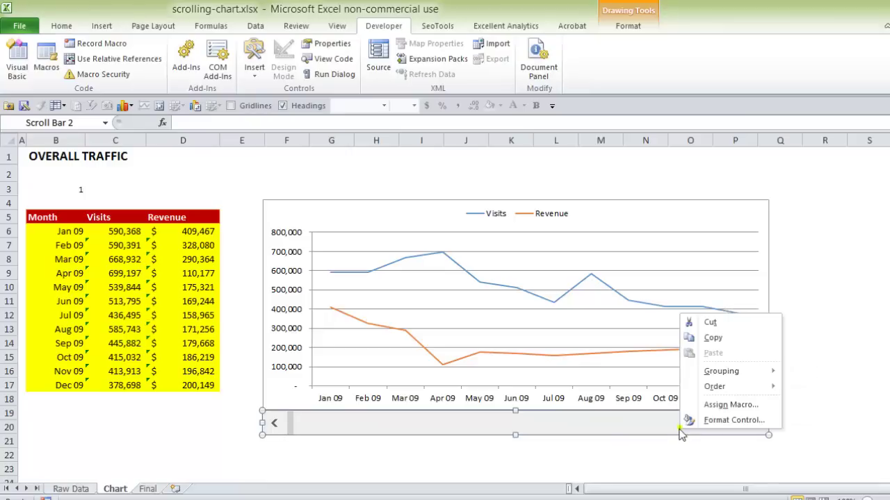
left_click(718, 422)
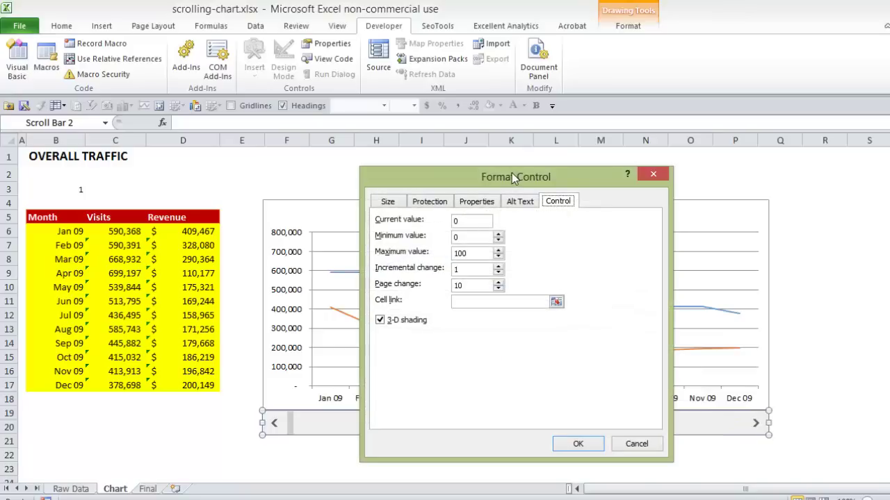
left_click_drag(511, 173, 433, 187)
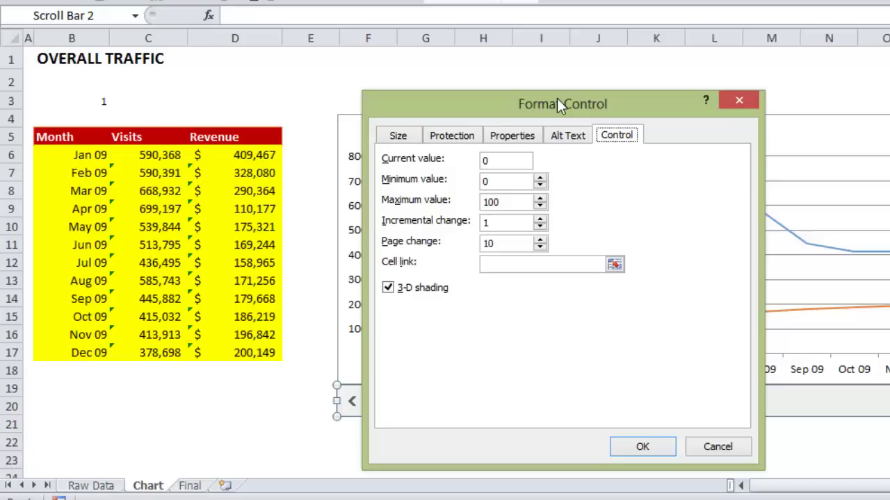
left_click_drag(503, 160, 450, 158)
type("1")
double_click(511, 181)
type("1")
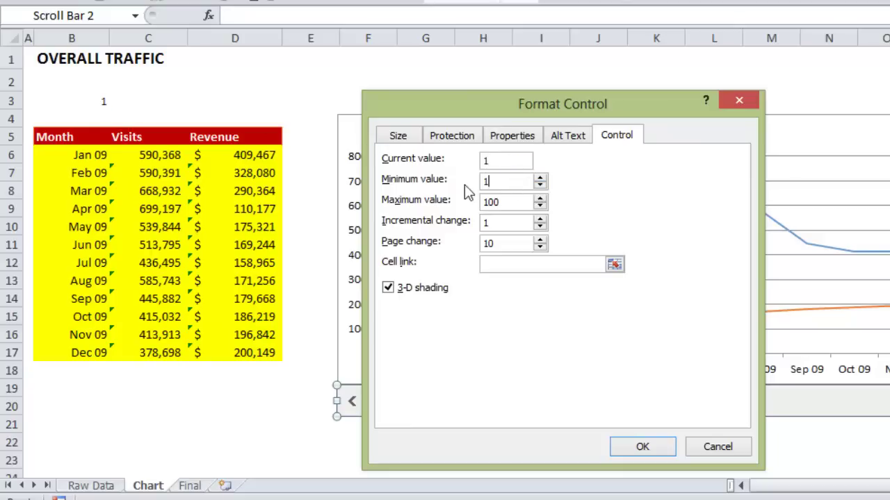
Step: Set the scroll bar's maximum value to 43 and its page change to 12
double_click(510, 202)
type("43")
left_click(500, 201)
left_click(495, 222)
left_click_drag(553, 100, 616, 90)
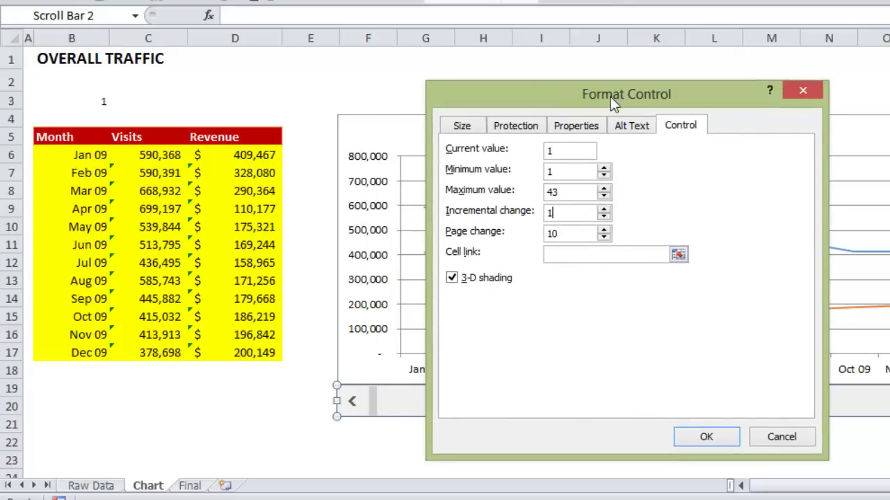
double_click(552, 233)
type("12")
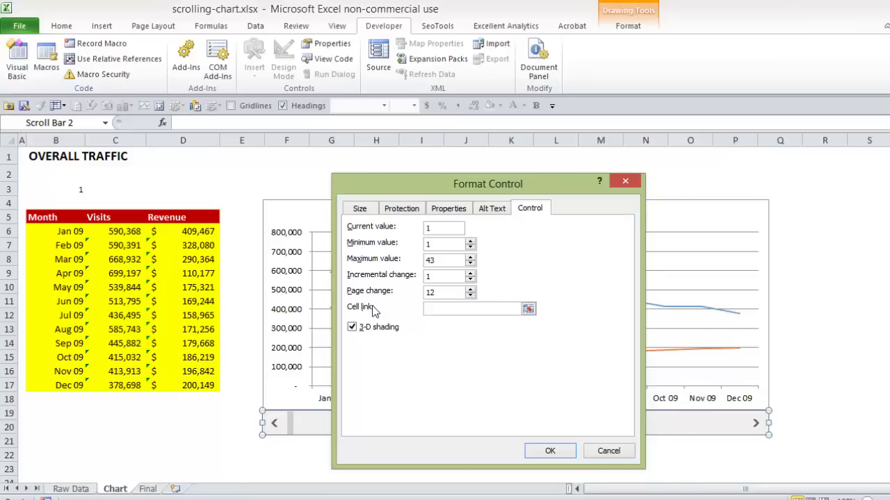
Step: Link the scroll bar to cell $B$3 on the Chart sheet
left_click(528, 310)
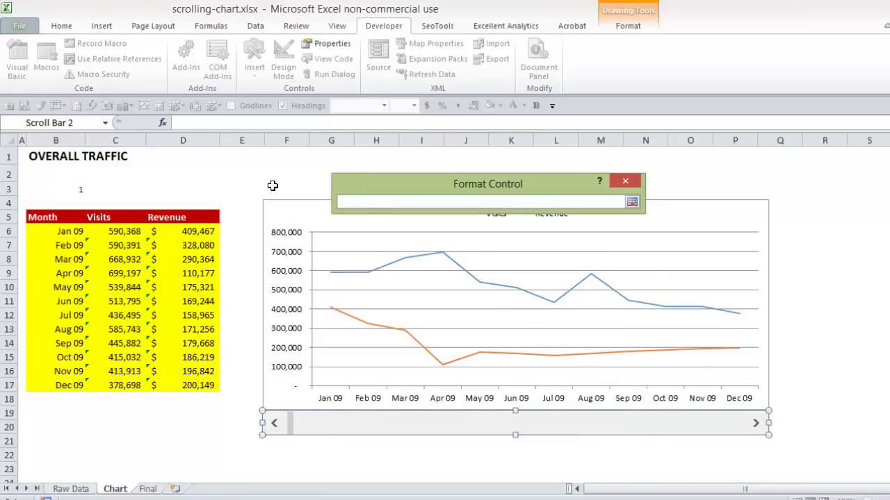
left_click(72, 188)
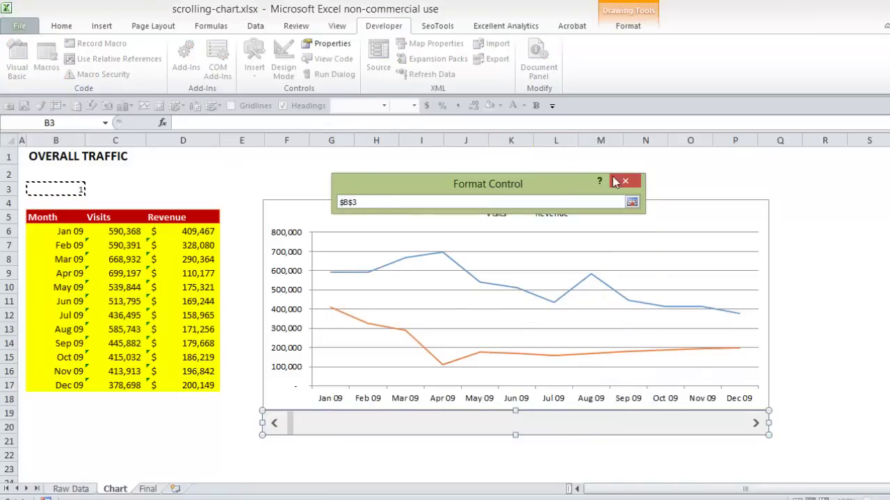
left_click(631, 202)
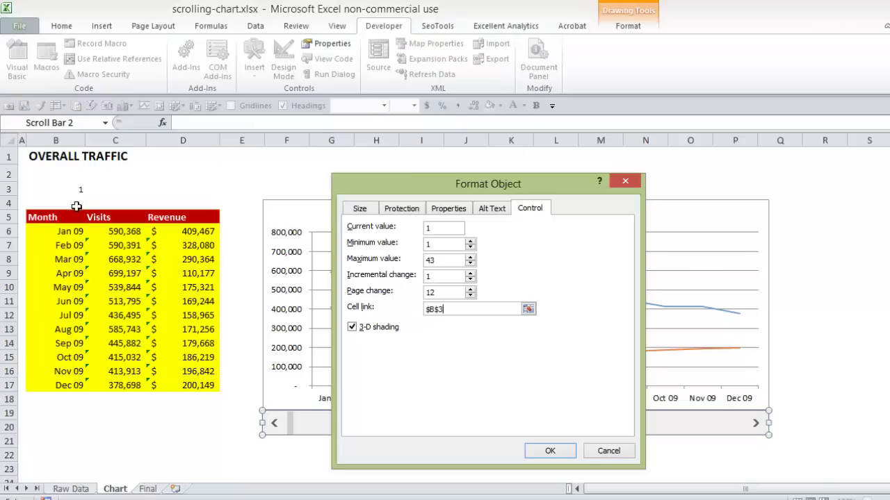
Step: Apply the scroll bar's control settings and deselect the scroll bar so that it can be operated
left_click(547, 449)
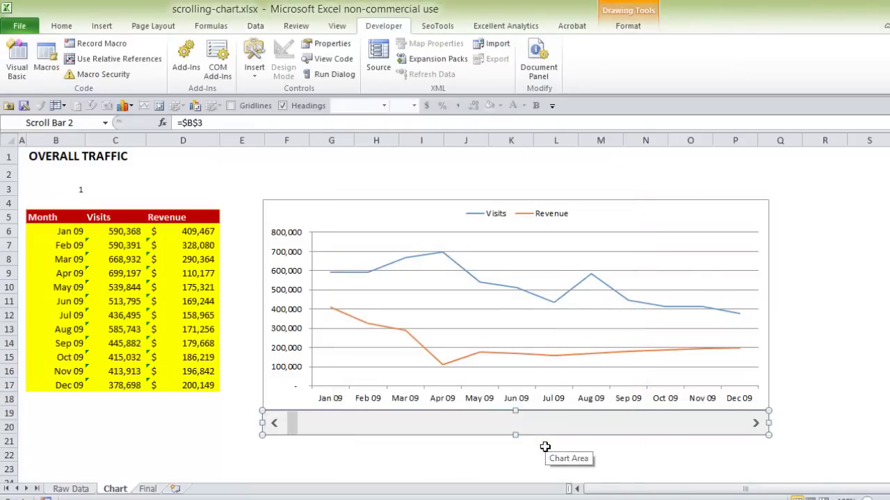
left_click(810, 369)
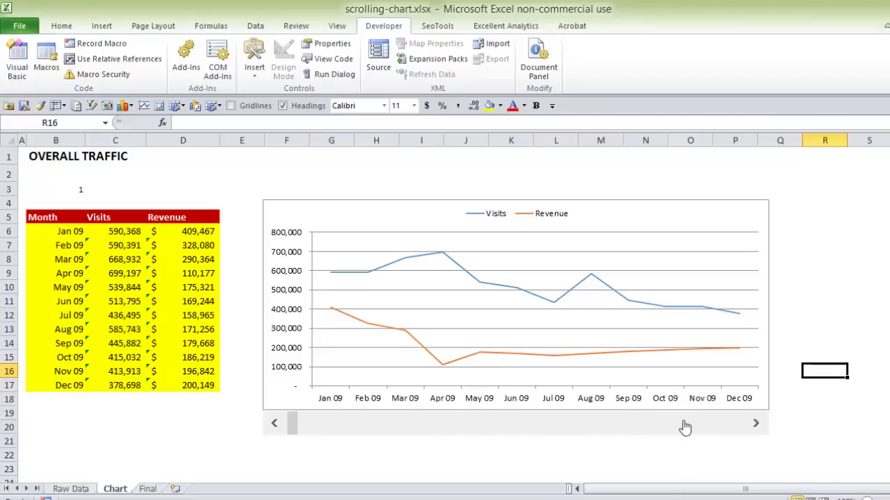
Step: Test the scroll bar's page change by paging the chart forward from Jan 09 to the final Jul 12–Jun 13 window
left_click(527, 429)
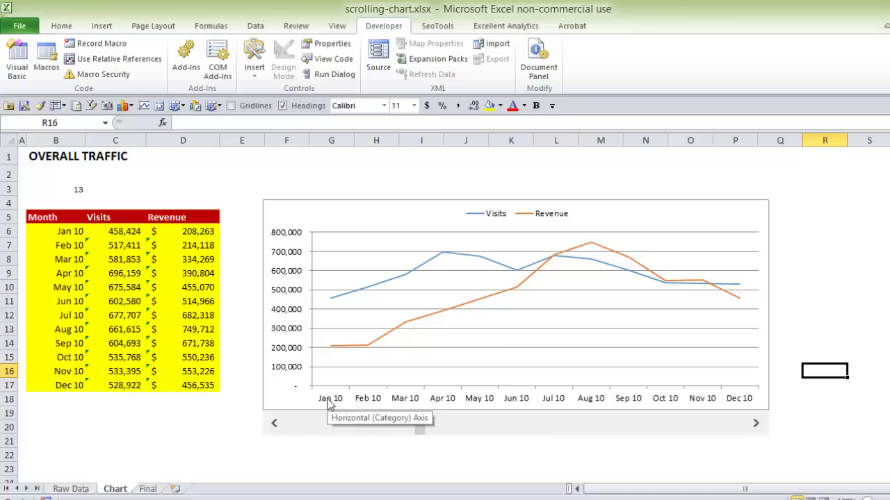
left_click(533, 427)
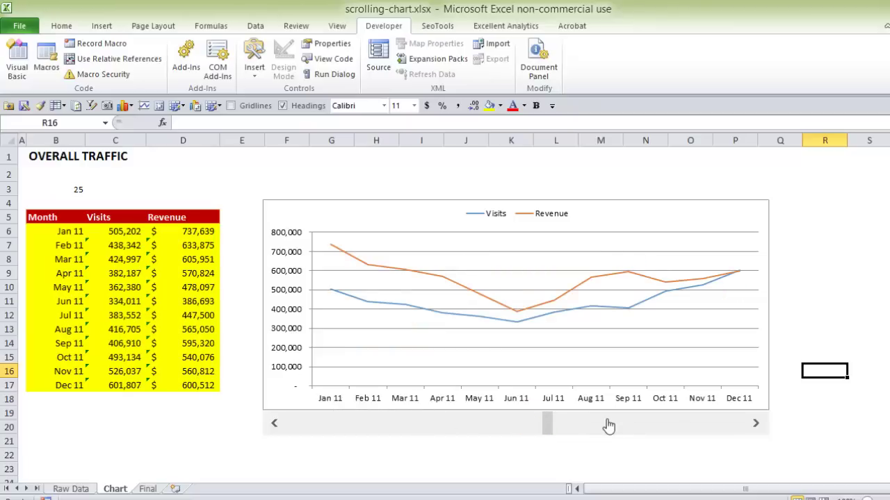
left_click(667, 426)
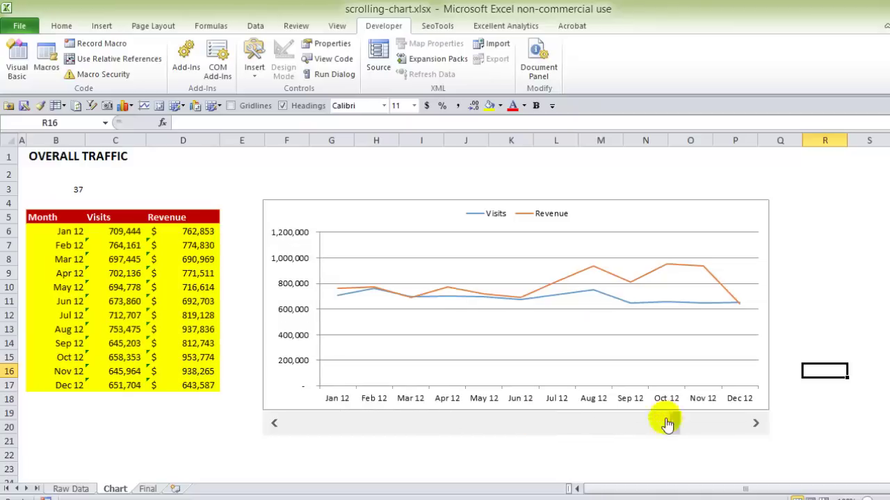
left_click(714, 429)
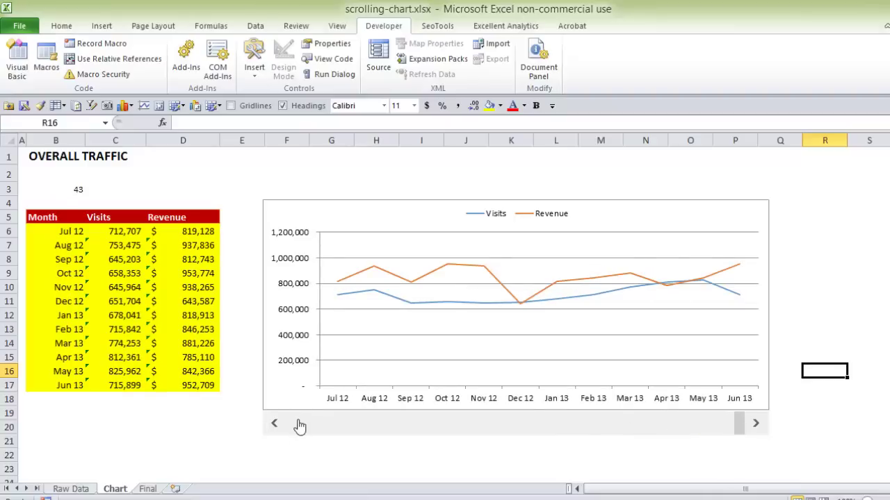
Step: Test the scroll bar's single-month increment by stepping the chart back month by month to the Jan 12–Dec 12 window
left_click(274, 426)
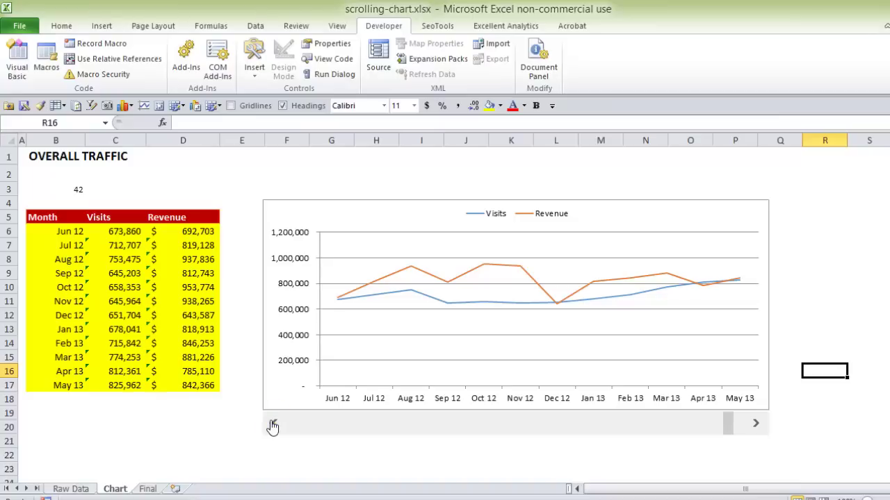
left_click(271, 426)
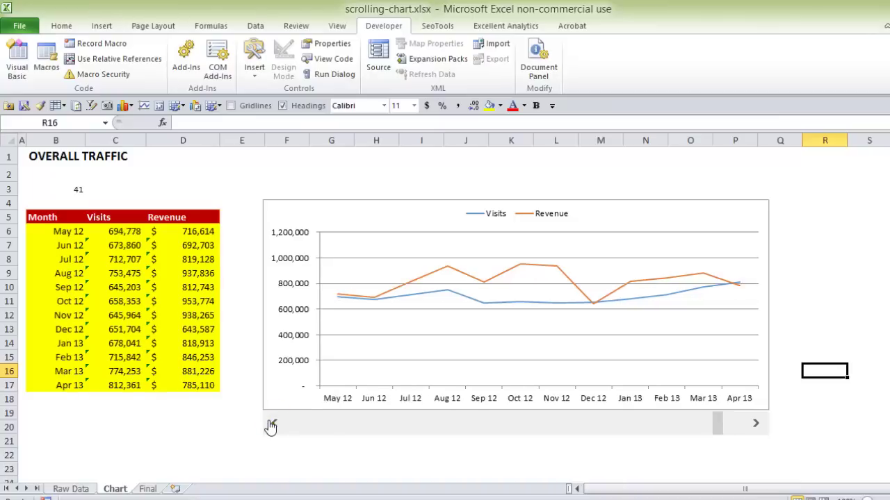
double_click(271, 425)
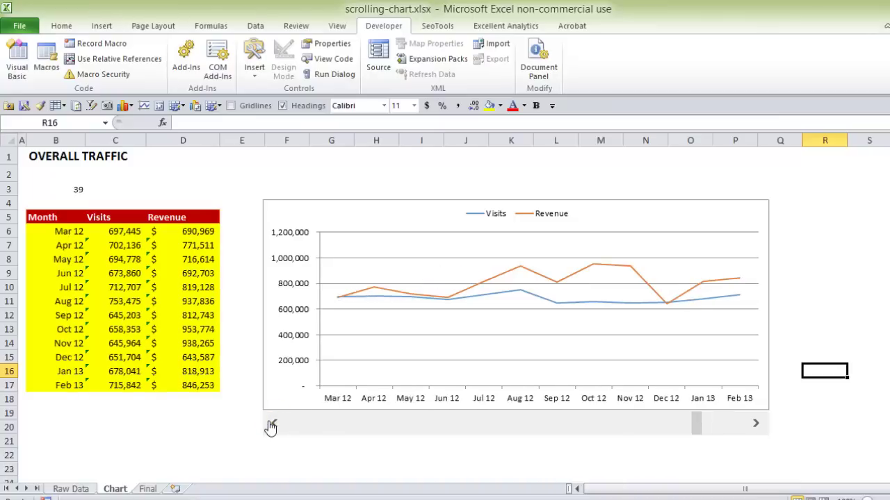
double_click(271, 425)
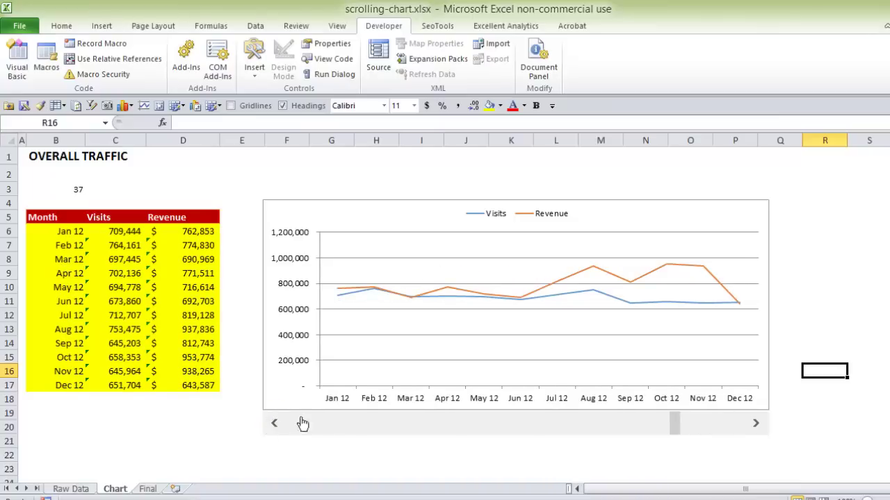